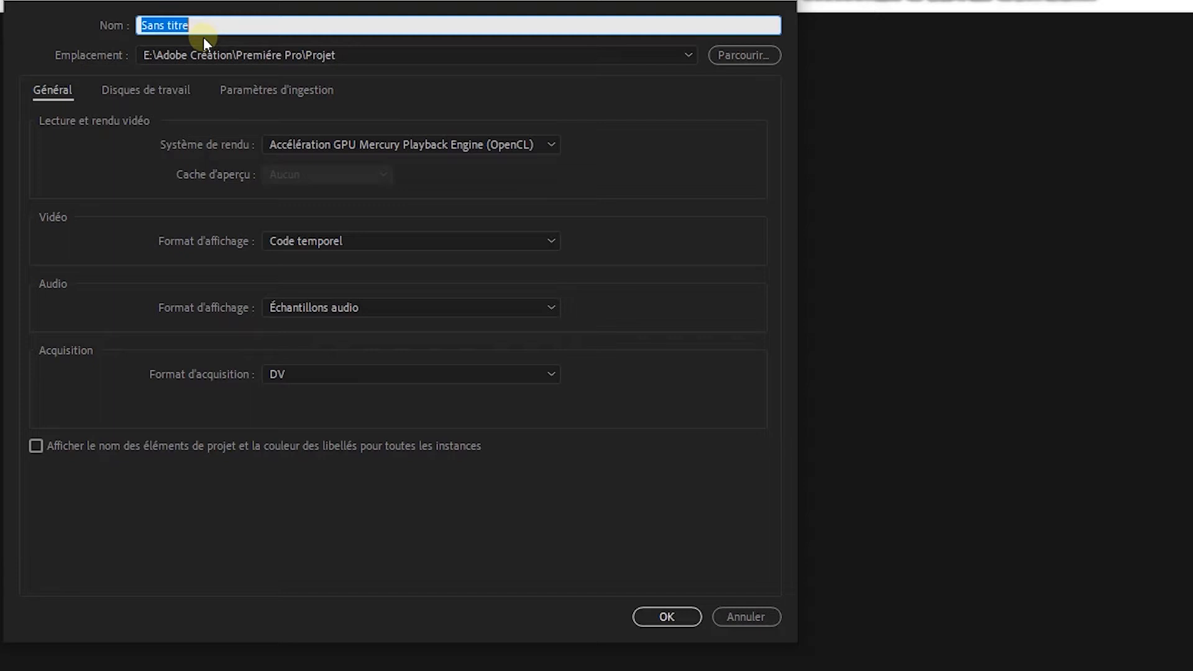
Enter Tuto1 as the new project's name.
text(Tu)
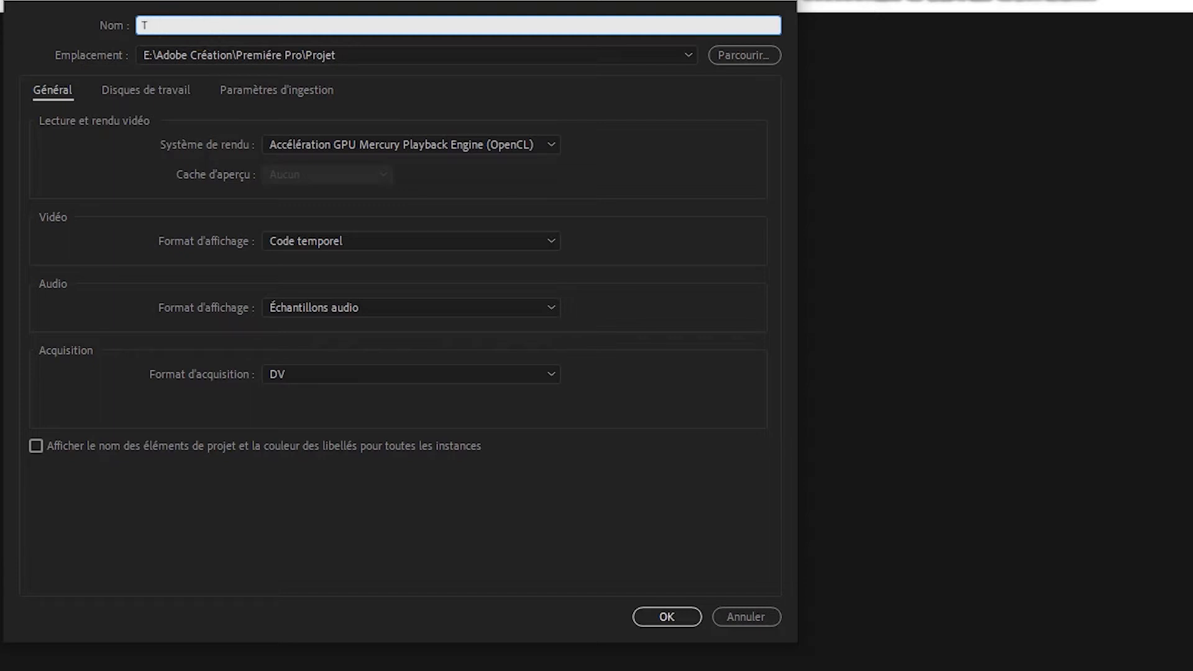
text(to1)
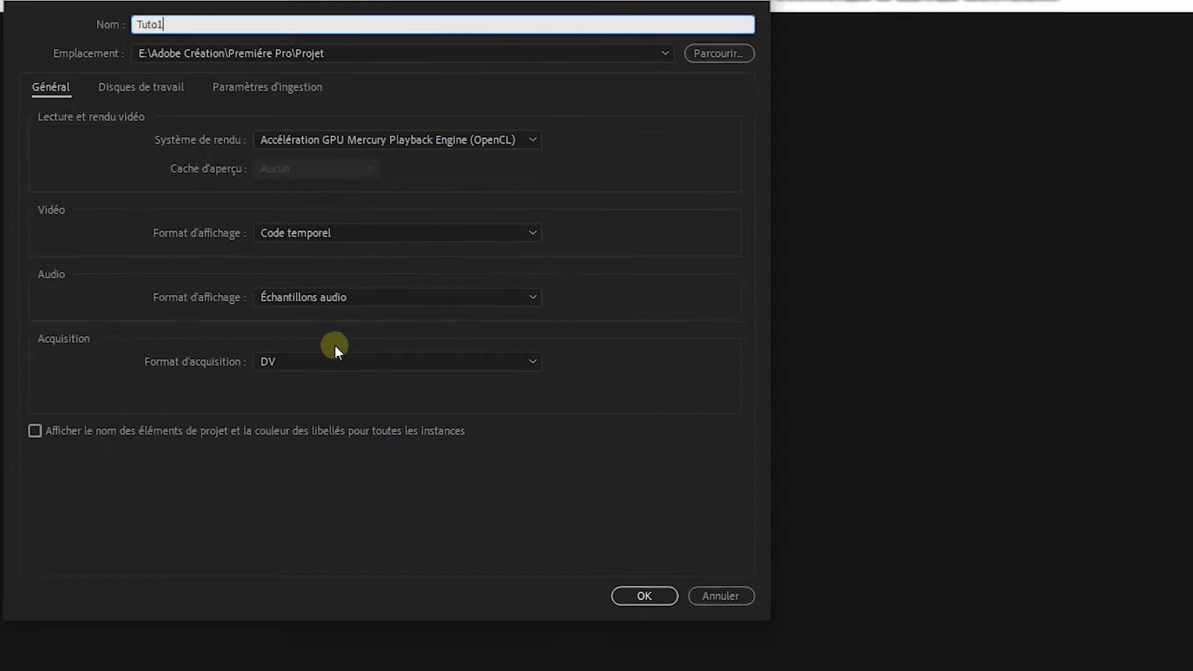
Confirm creation of the Tuto1 project so it opens with an empty bin.
click(431, 401)
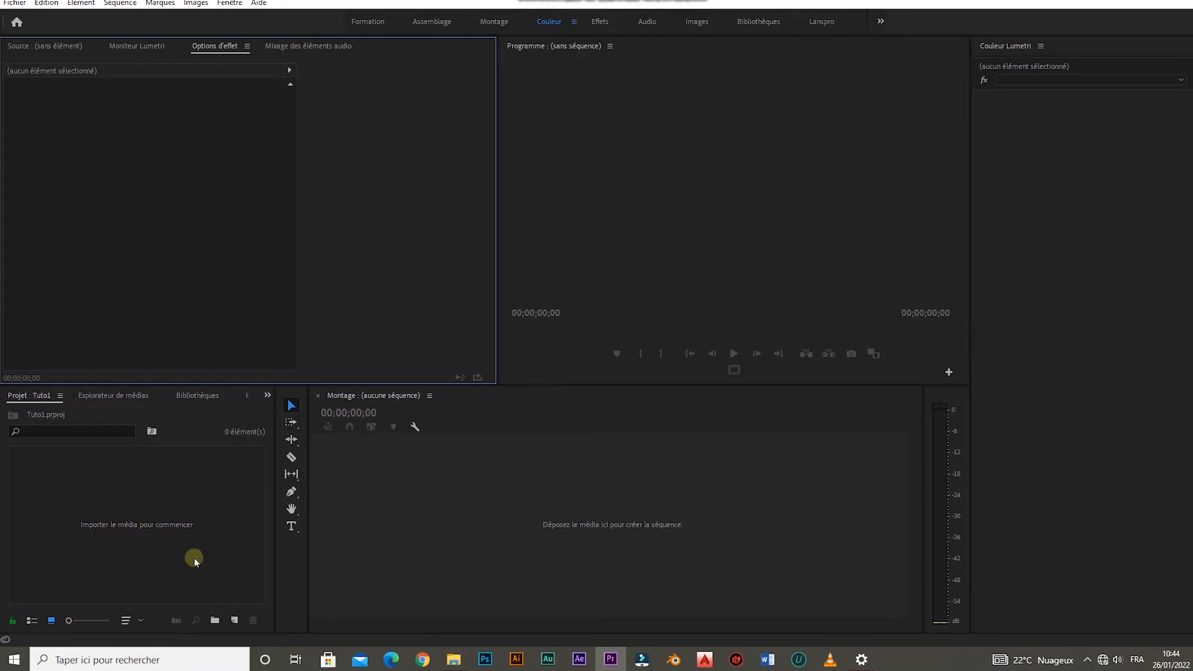
Create a new bin named vidéo.
click(217, 621)
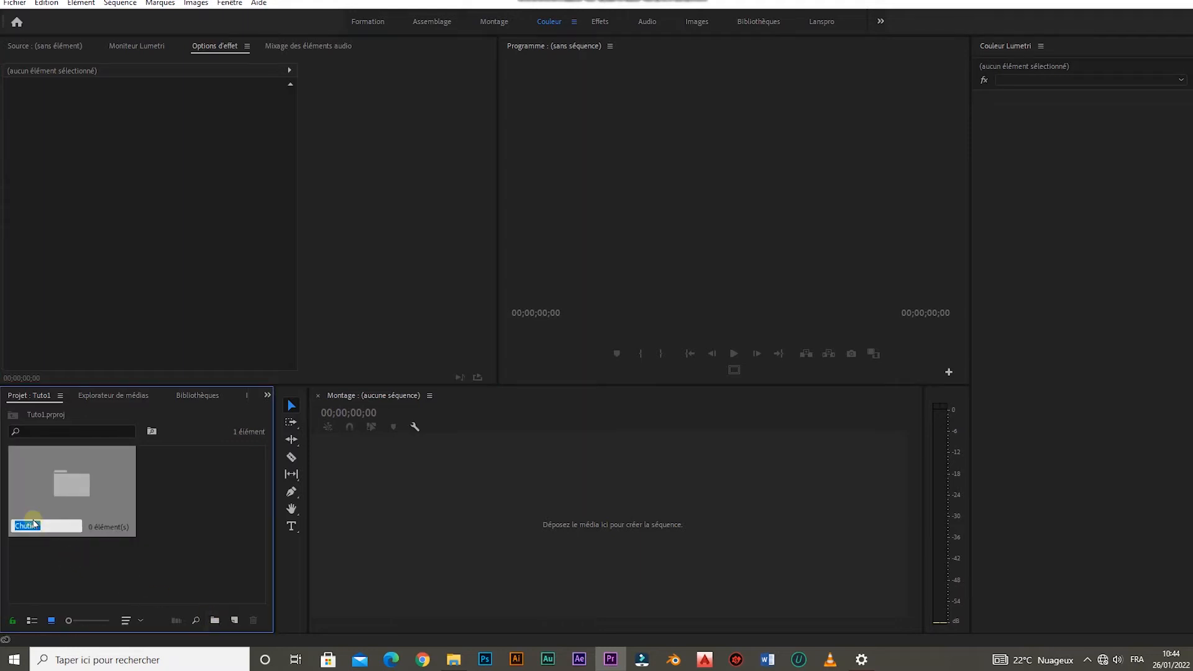
text(vidéo)
click(172, 505)
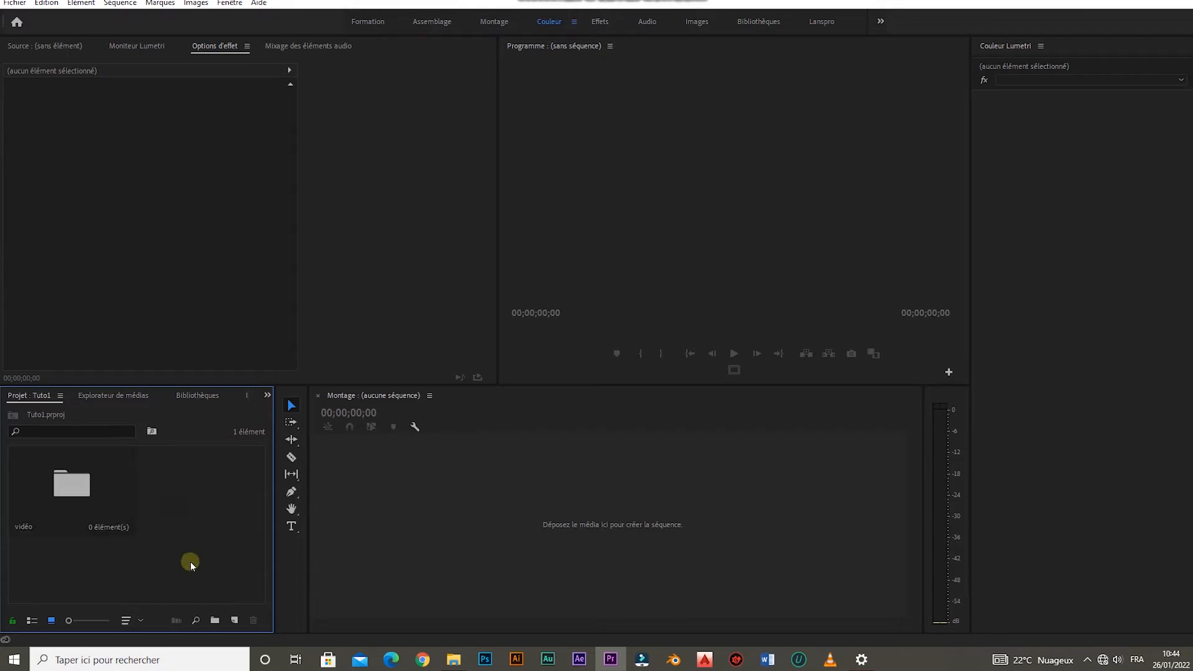
Create a second bin named image.
click(215, 620)
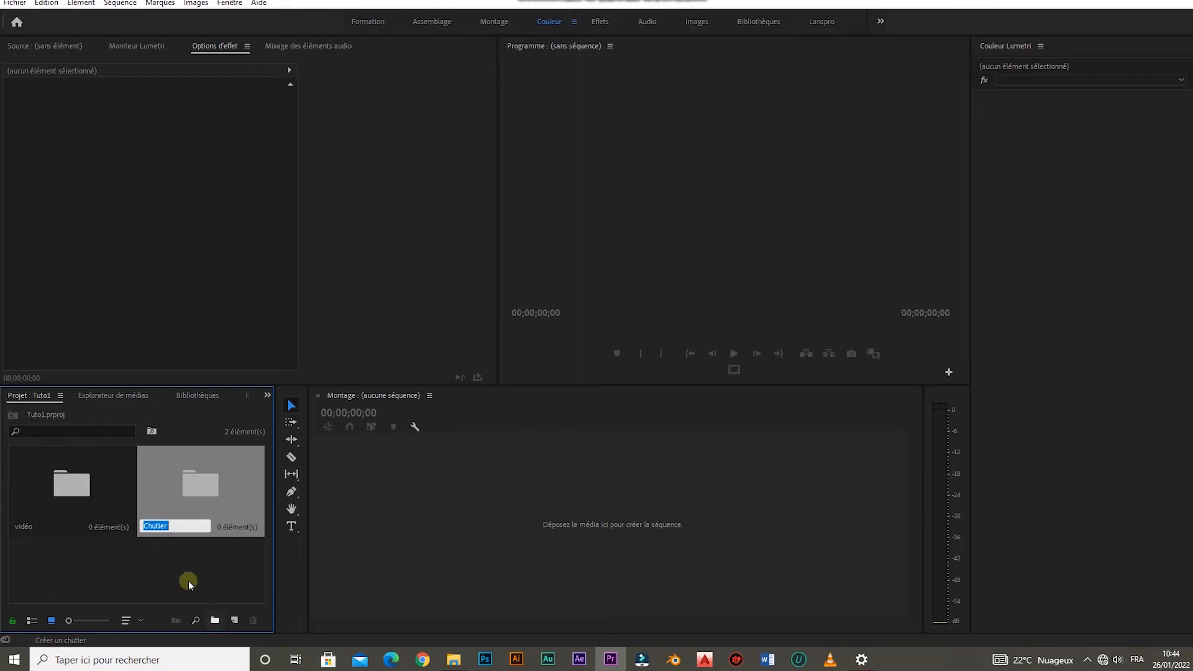
text(i)
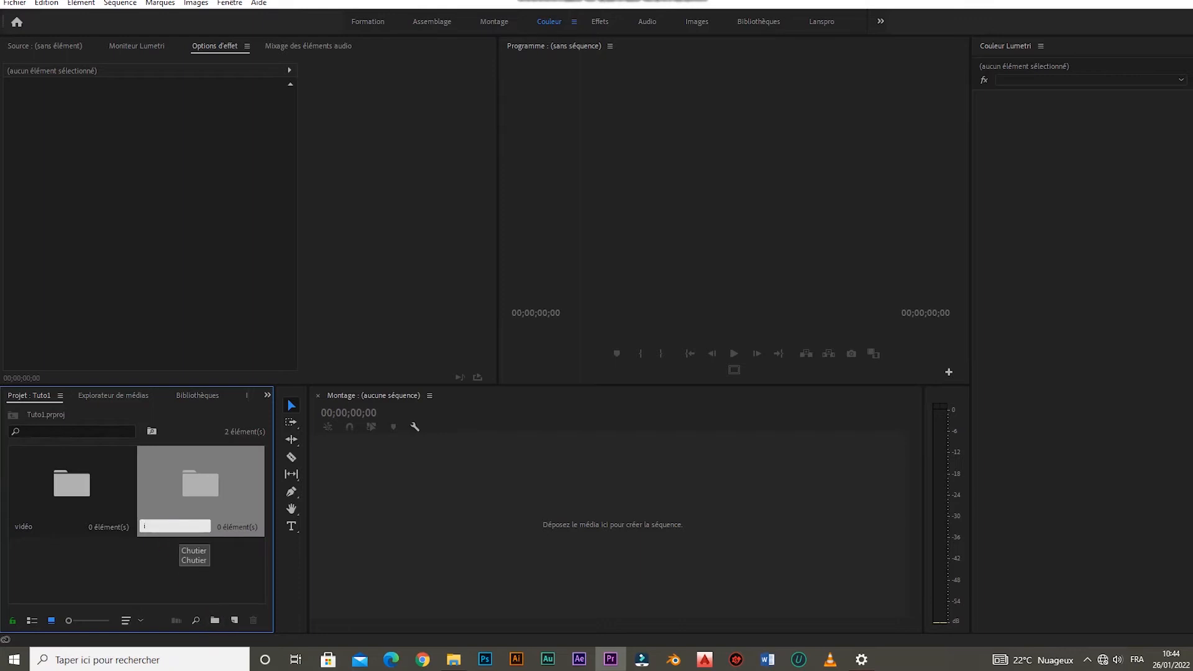
text(a)
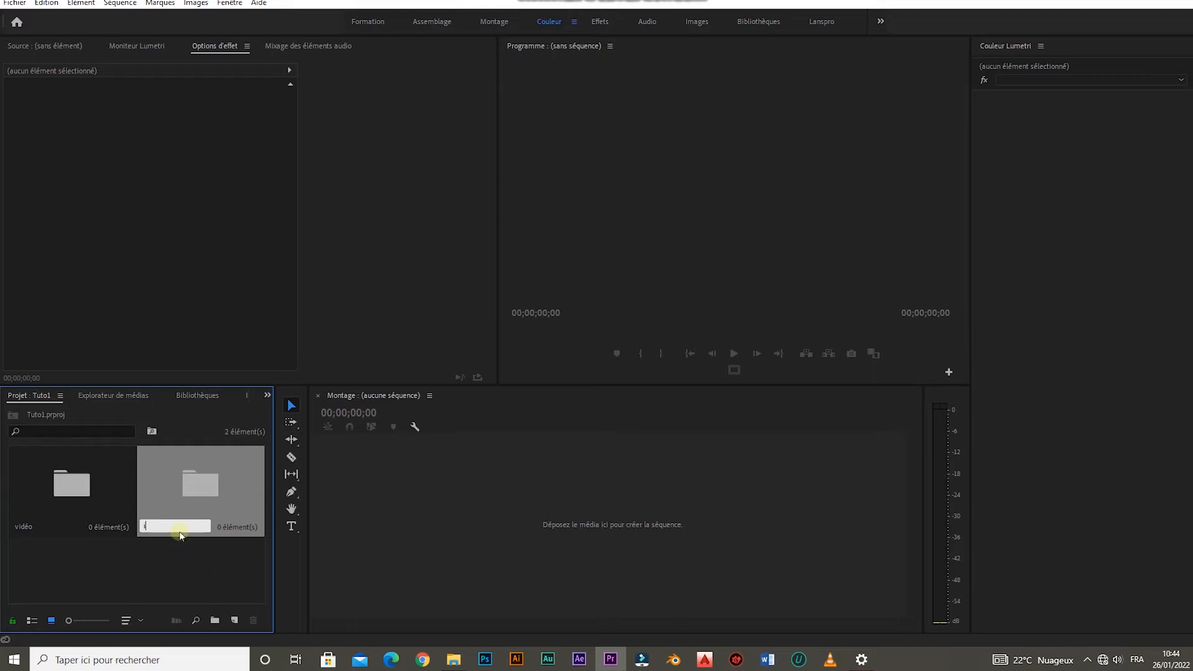
text(mage)
key(Return)
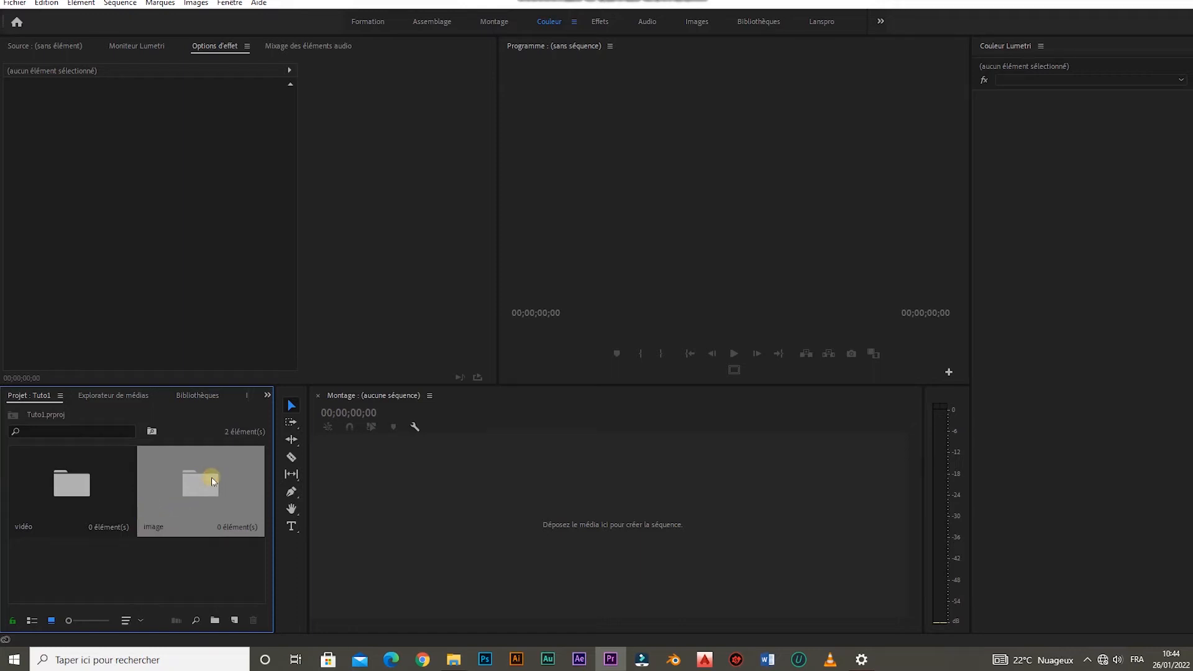
From the vidéo bin, start an import and browse to LANSPRO (E:) > Global PRO > Centre Polyvalant.
double_click(77, 497)
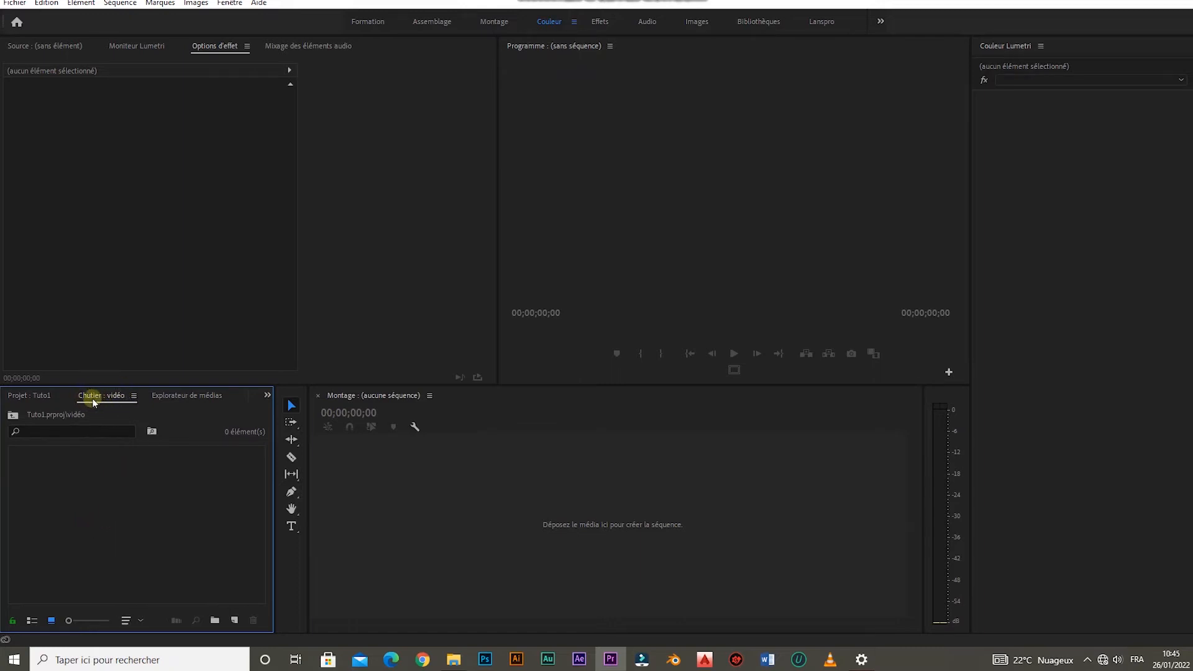
right_click(126, 529)
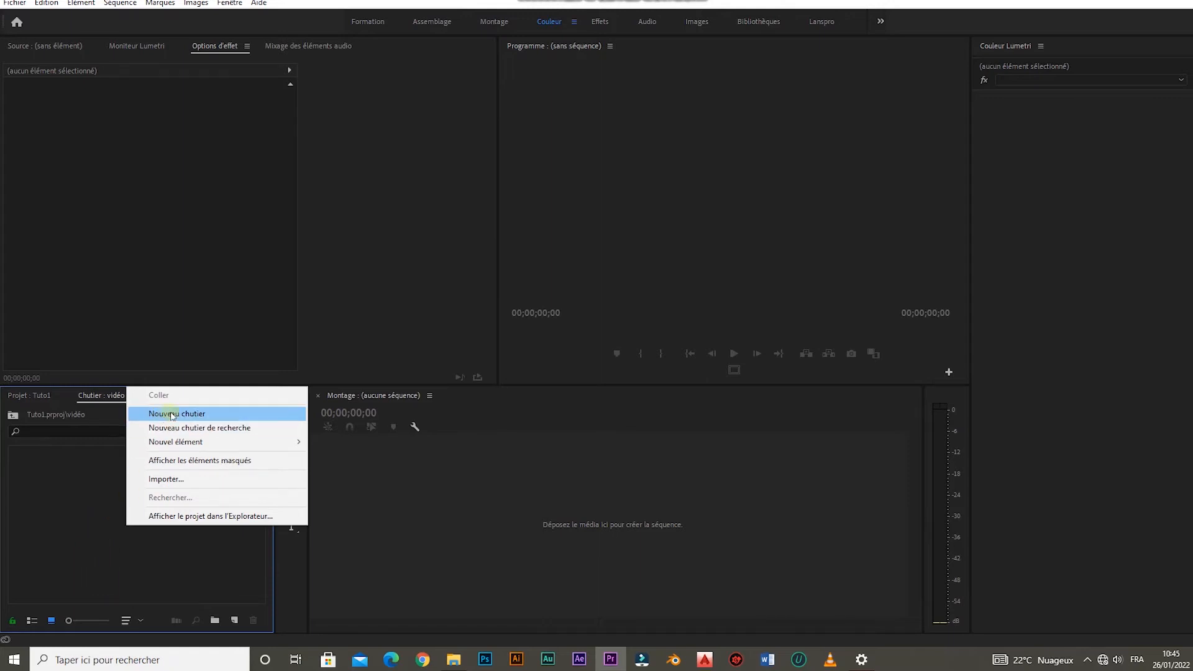
click(229, 479)
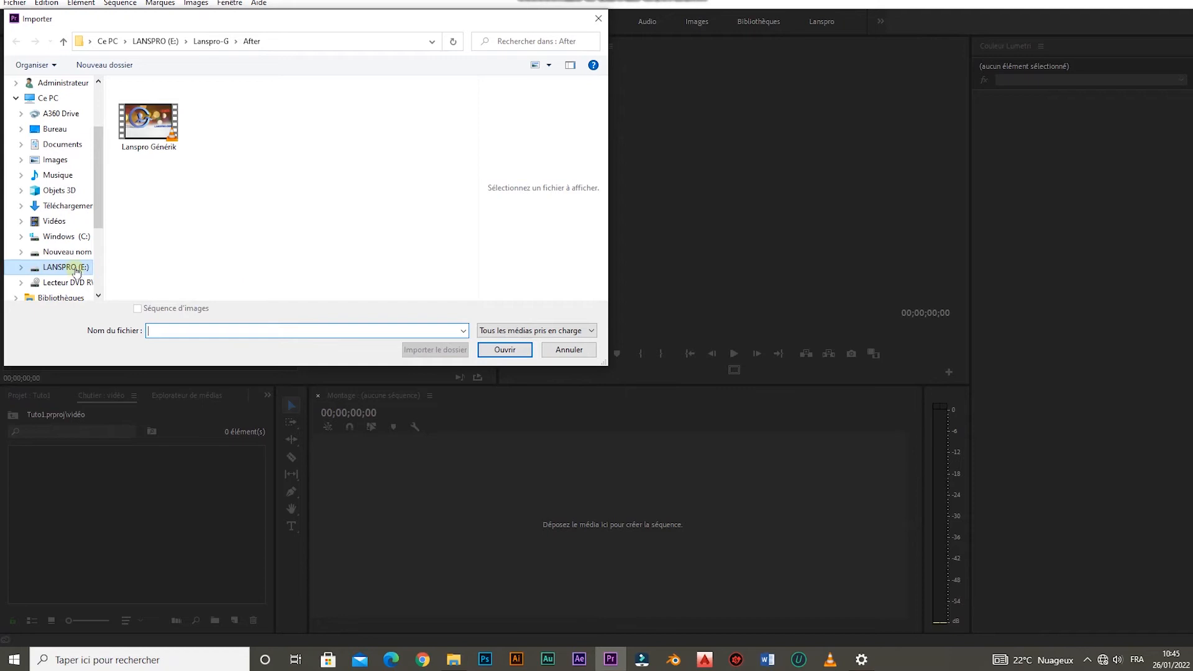
click(75, 268)
double_click(221, 215)
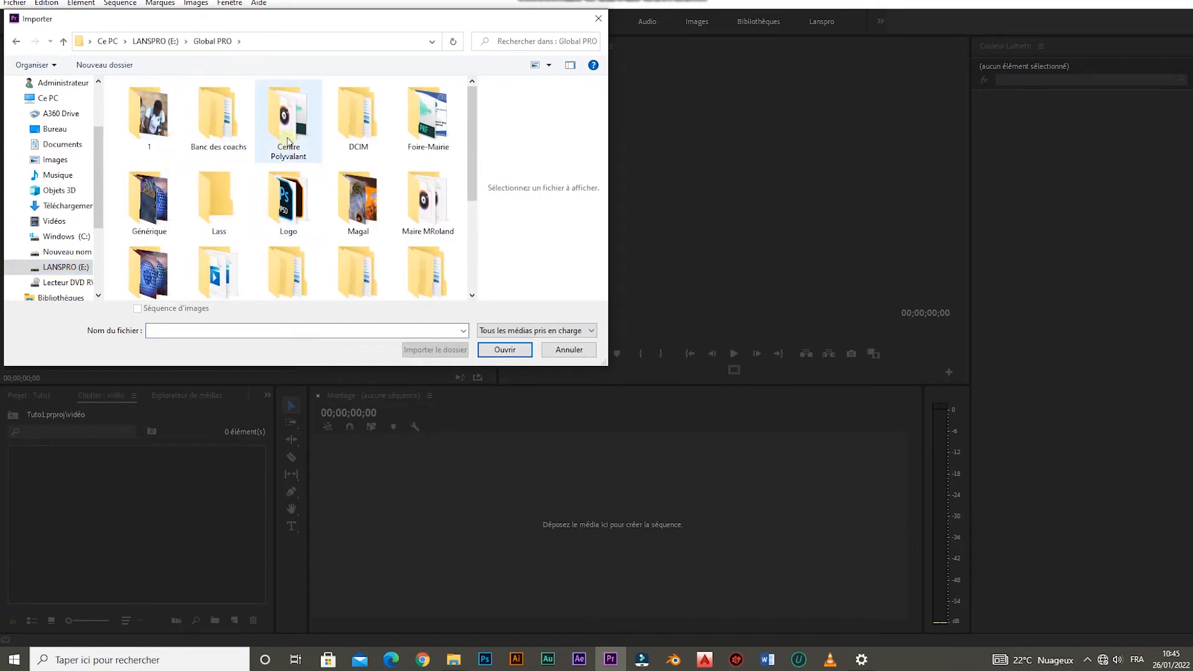
double_click(287, 141)
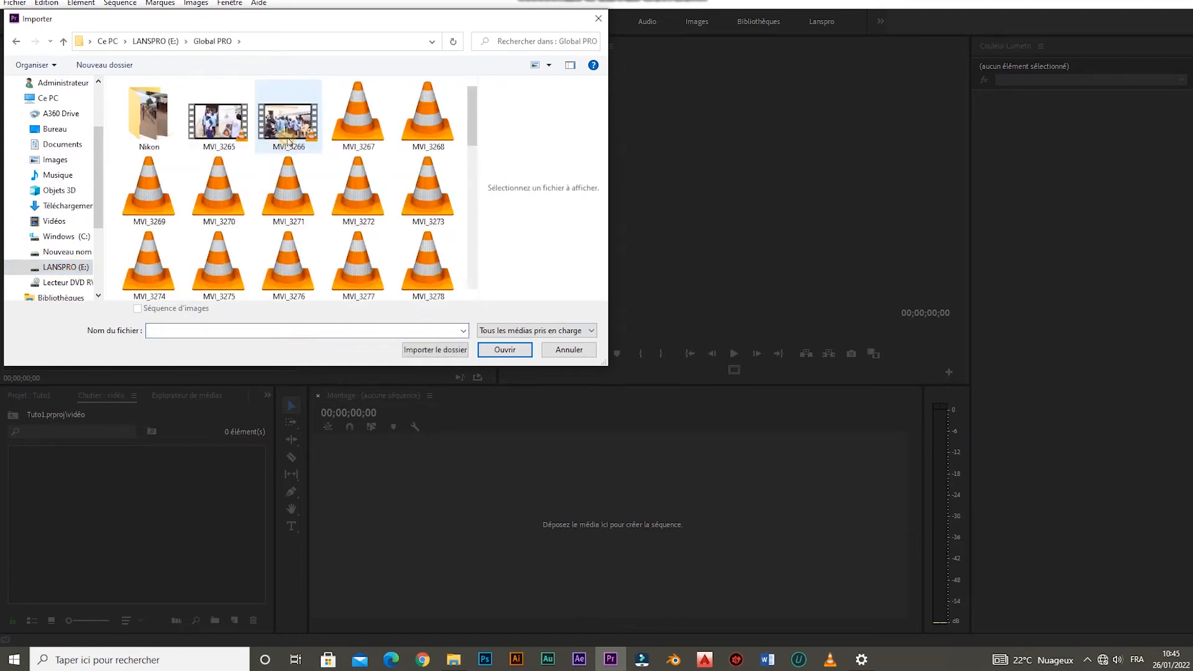
Import clips MVI_3265, MVI_3268 and MVI_3267 into the vidéo bin.
click(227, 132)
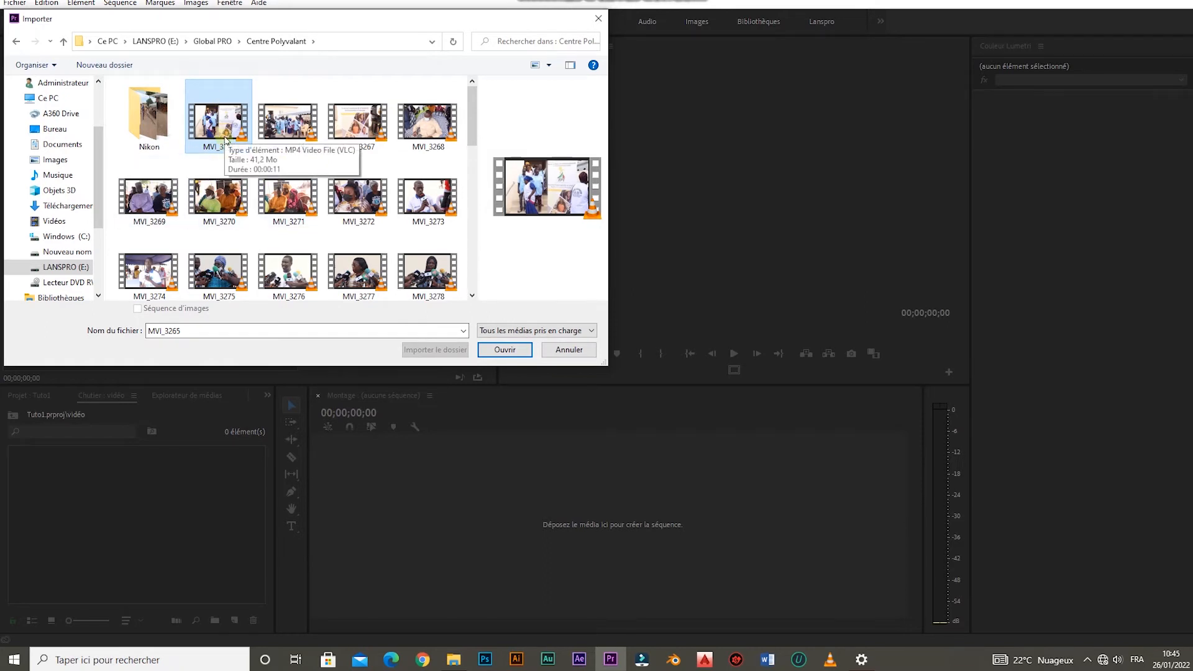
ctrl+click(407, 121)
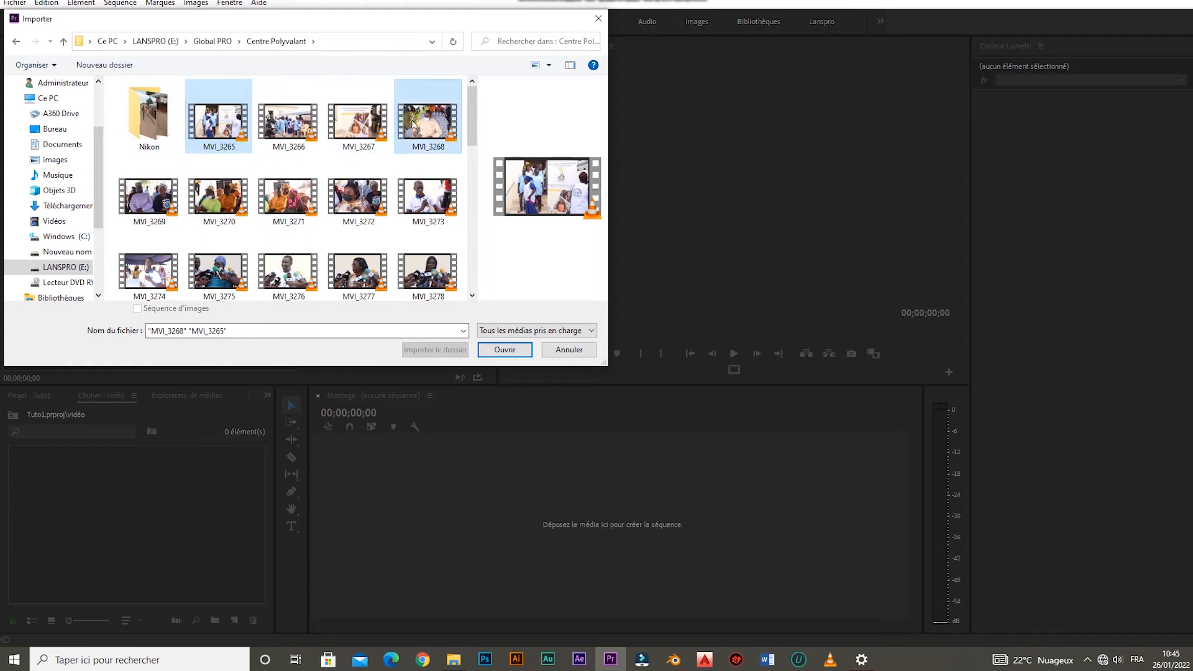
ctrl+click(346, 132)
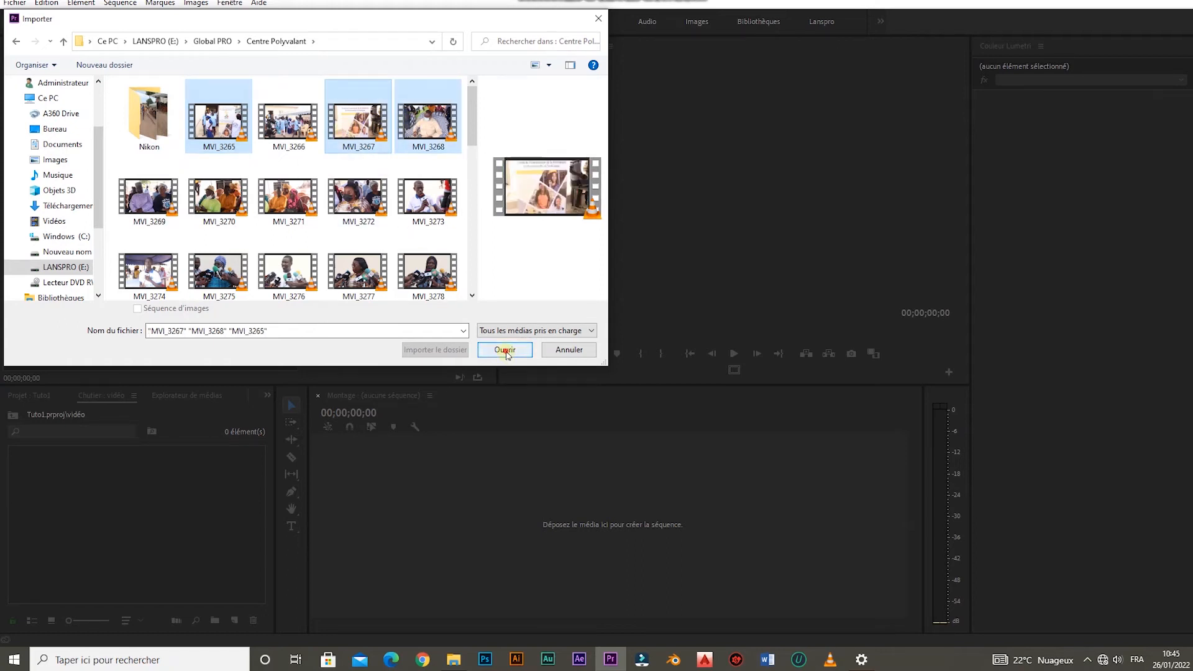
click(505, 351)
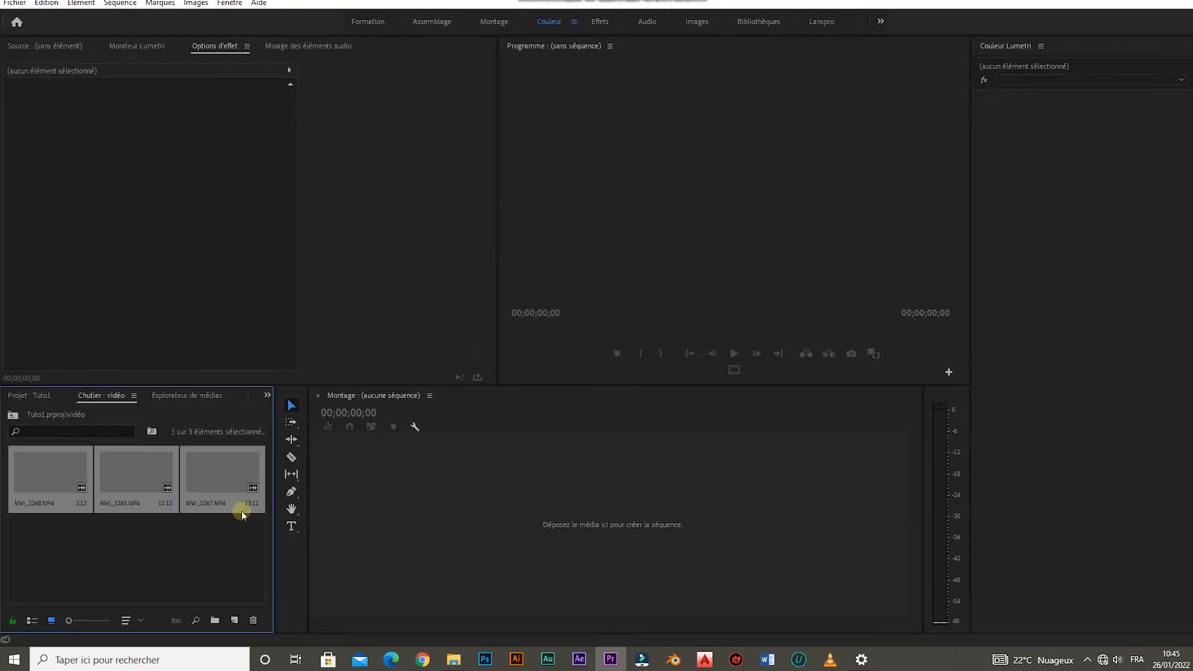
click(140, 560)
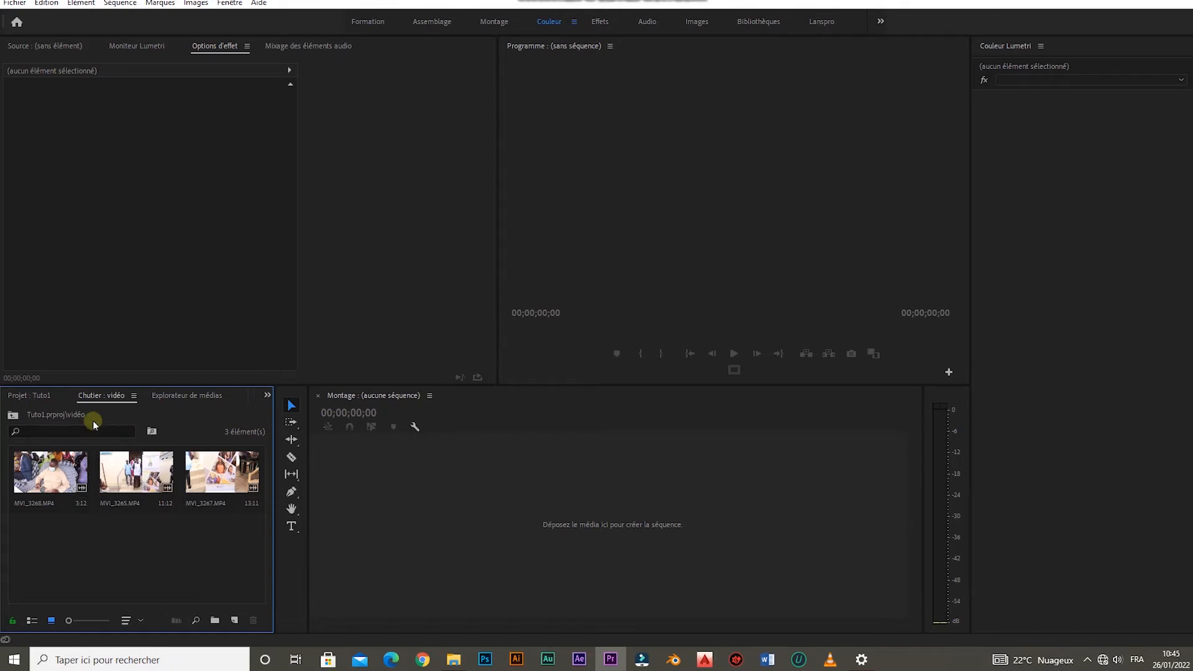
click(36, 397)
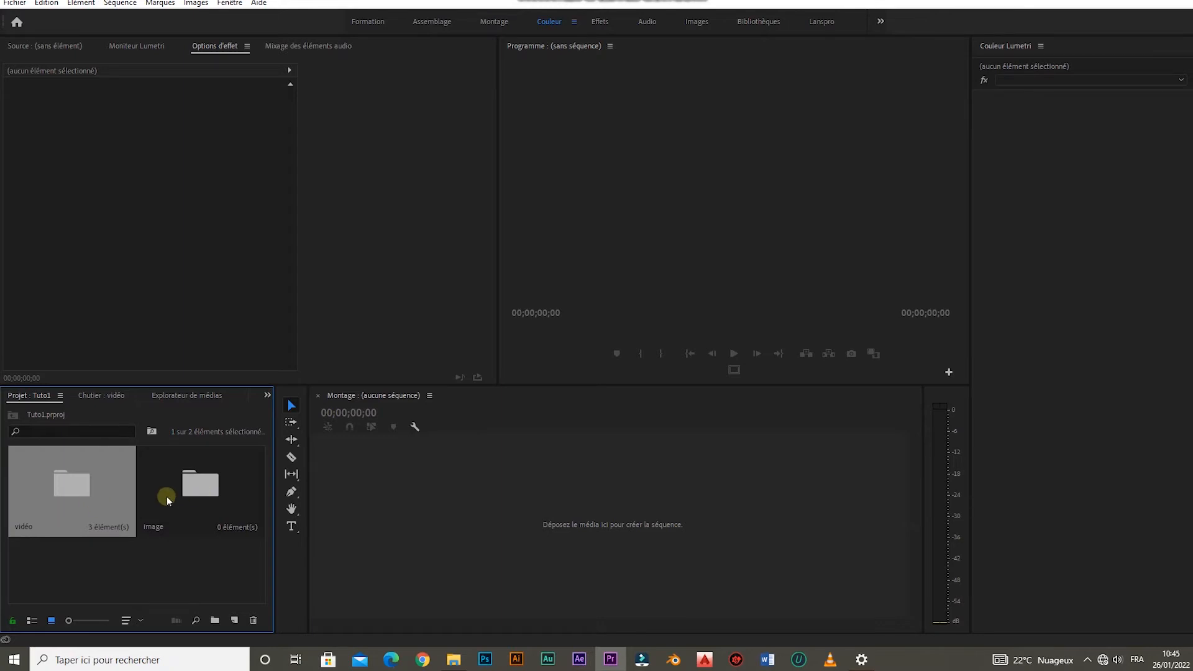
Import the first ten images from Images > Telegram Images into the image bin.
double_click(206, 495)
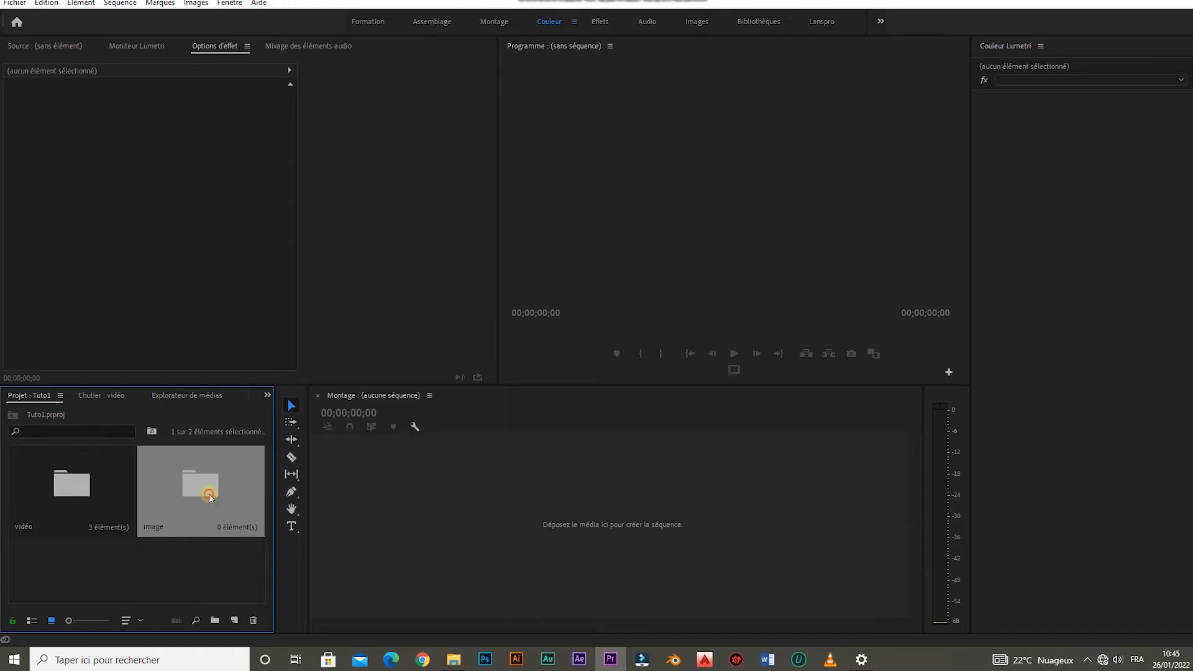
right_click(155, 538)
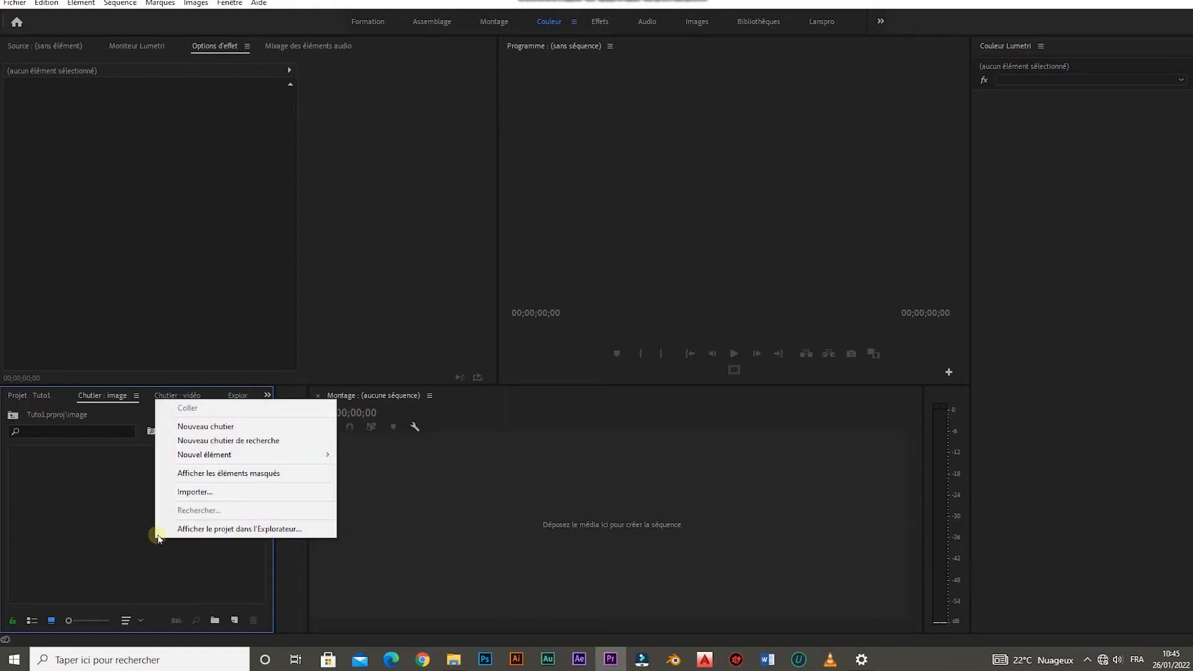
click(240, 495)
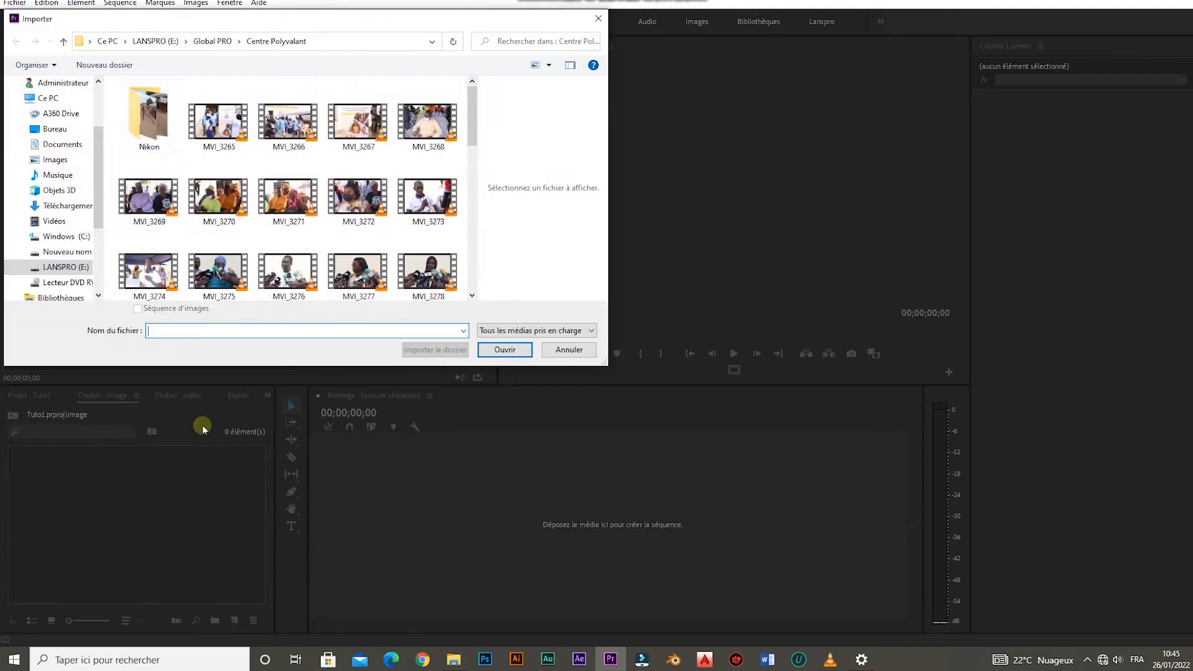
click(219, 41)
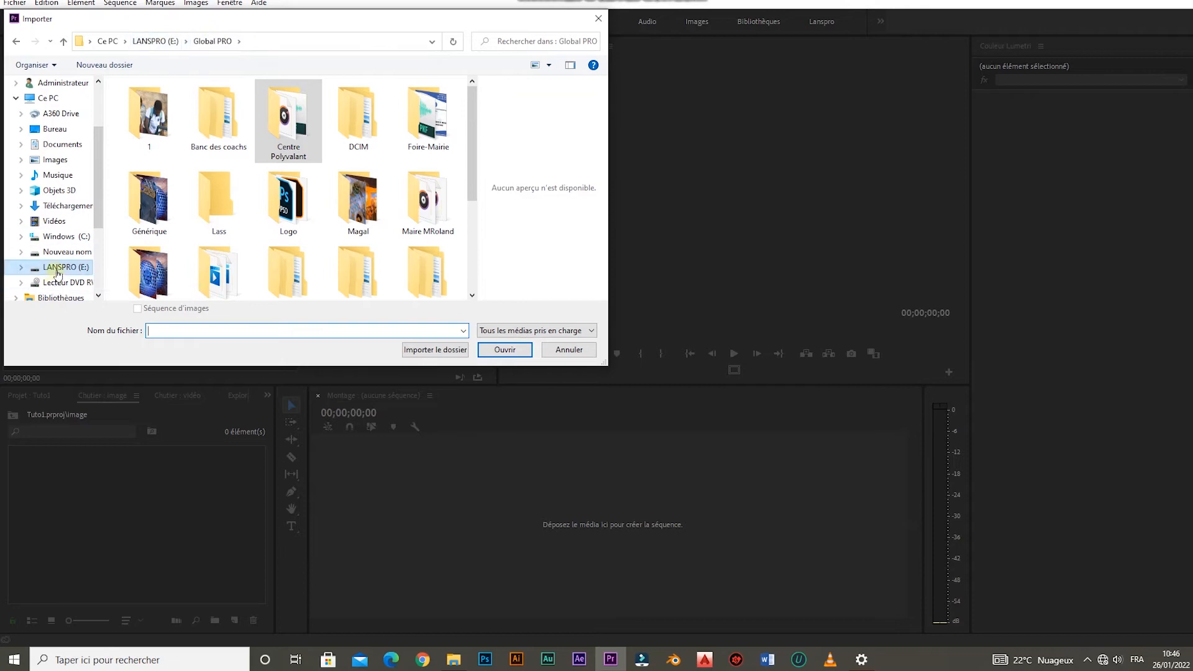
click(58, 160)
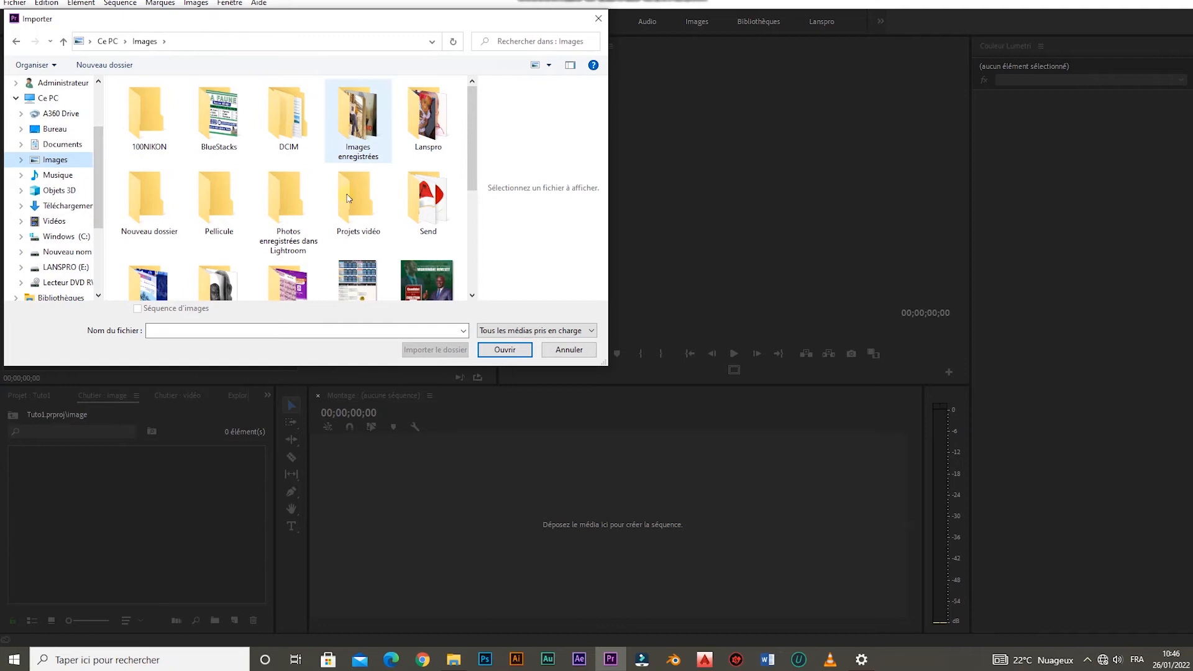
scroll(313, 248, down, 1)
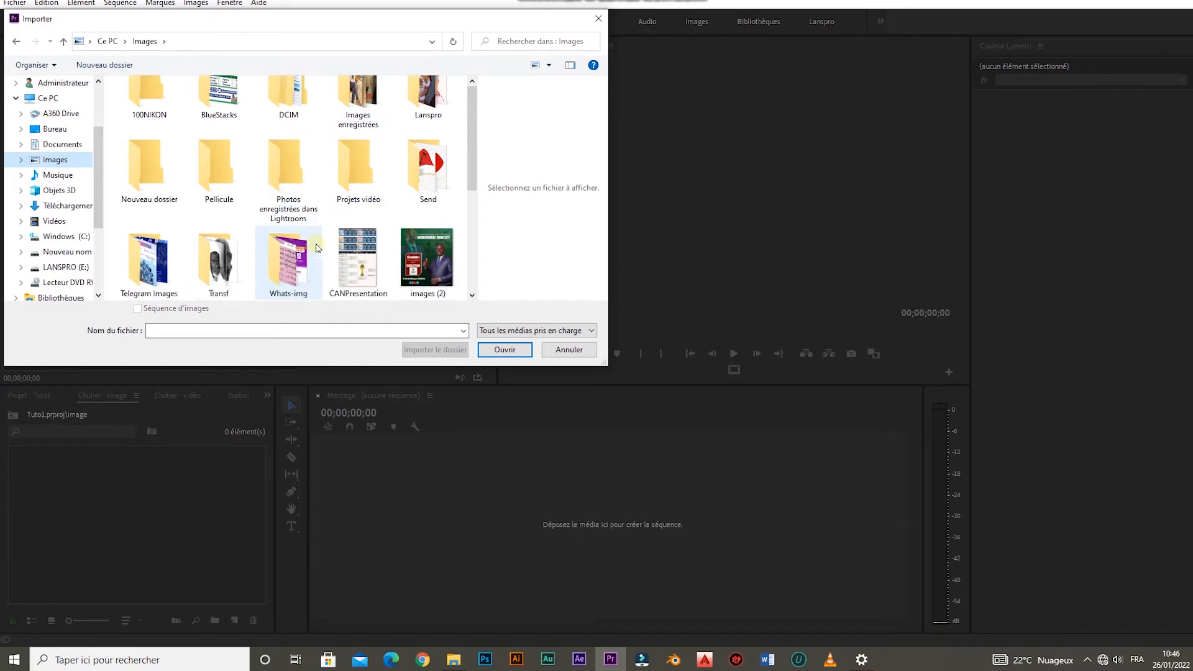
double_click(160, 266)
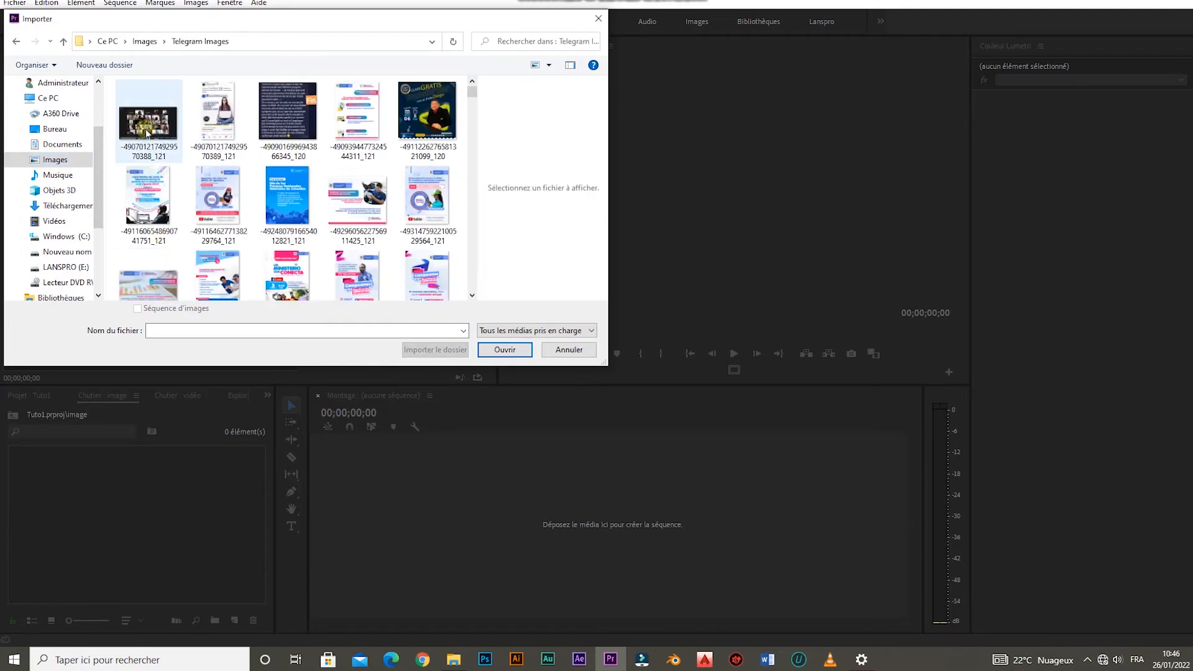
click(148, 134)
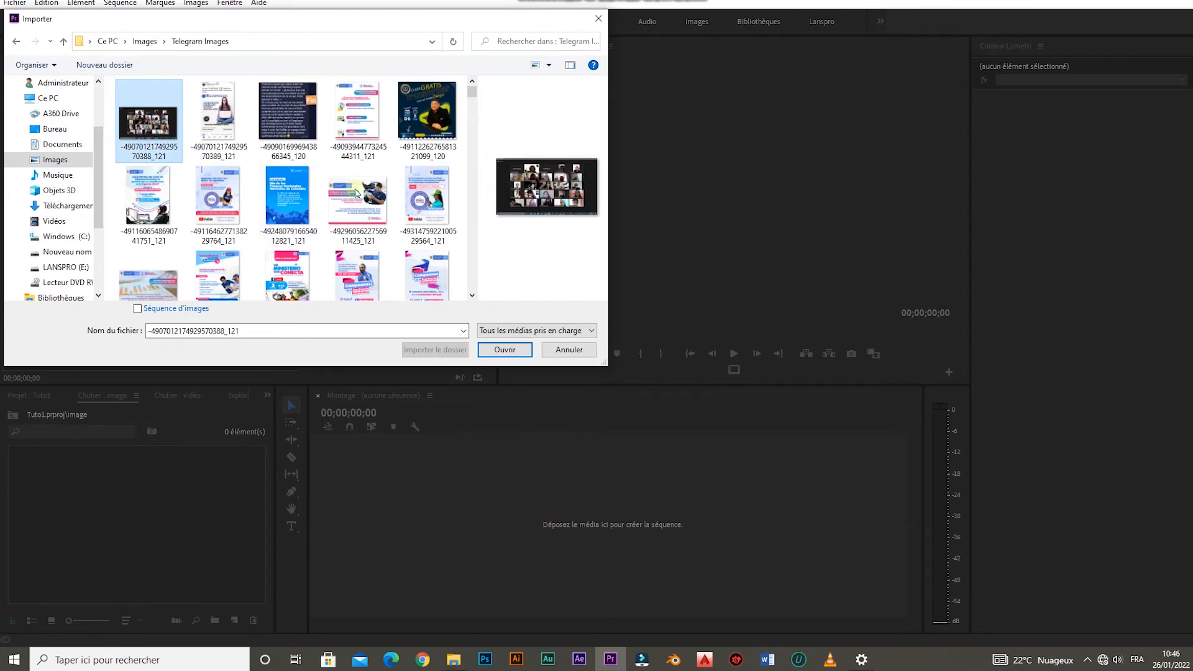
shift+click(431, 197)
click(504, 349)
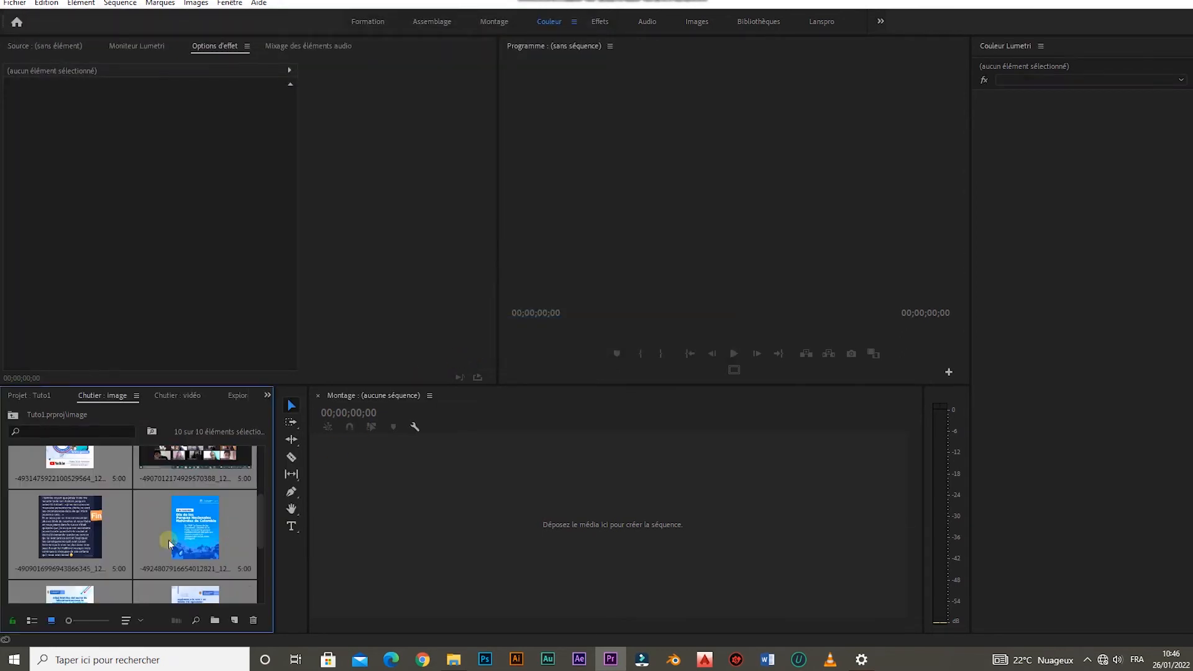
Go back to the project's top level and open the vidéo bin showing MVI_3268, MVI_3265 and MVI_3267.
click(27, 396)
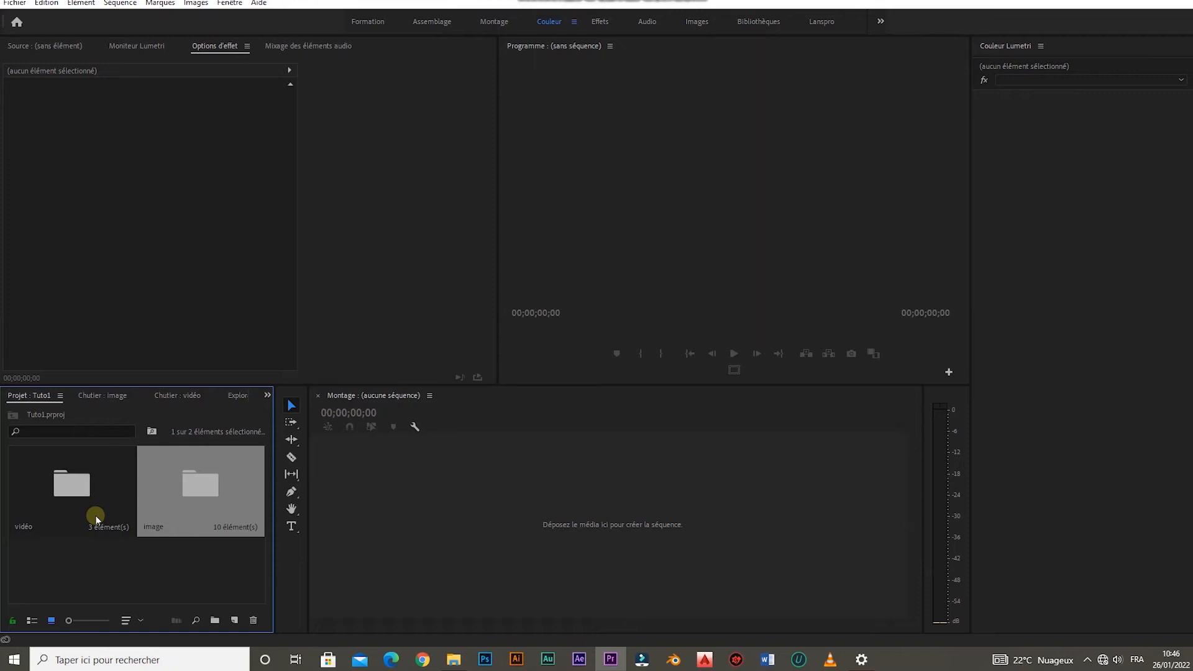
double_click(66, 498)
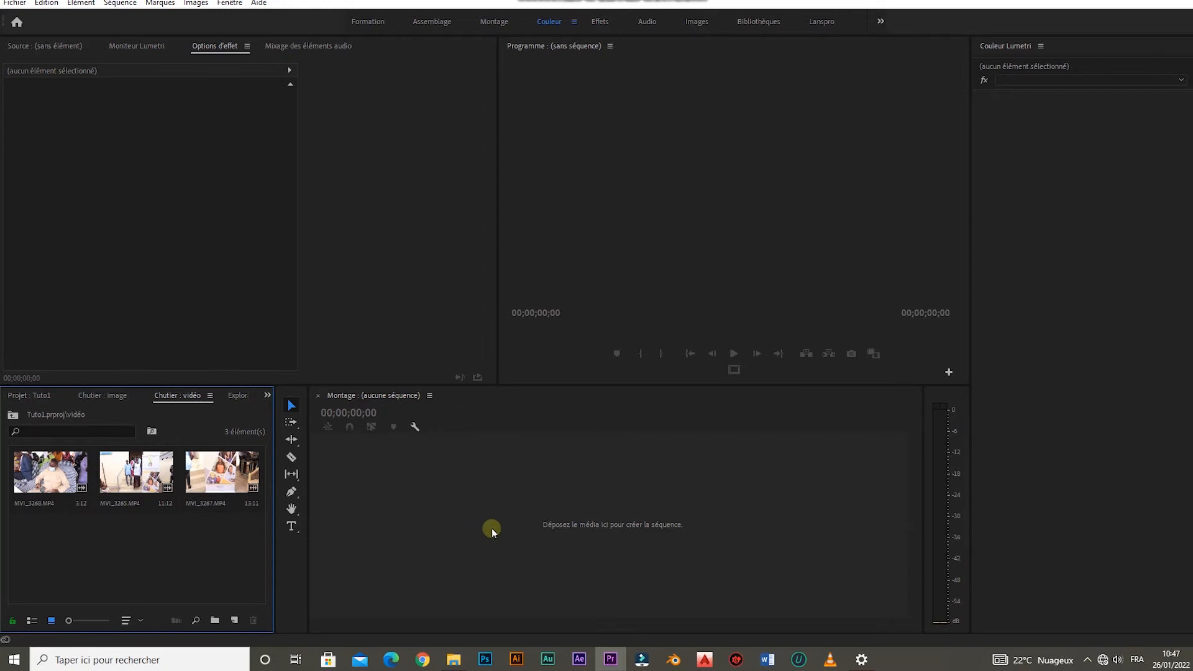
Drag MVI_3268.MP4 onto the Timeline to create the MVI_3268 sequence, then scrub its first frames.
click(44, 477)
drag(44, 477, 564, 527)
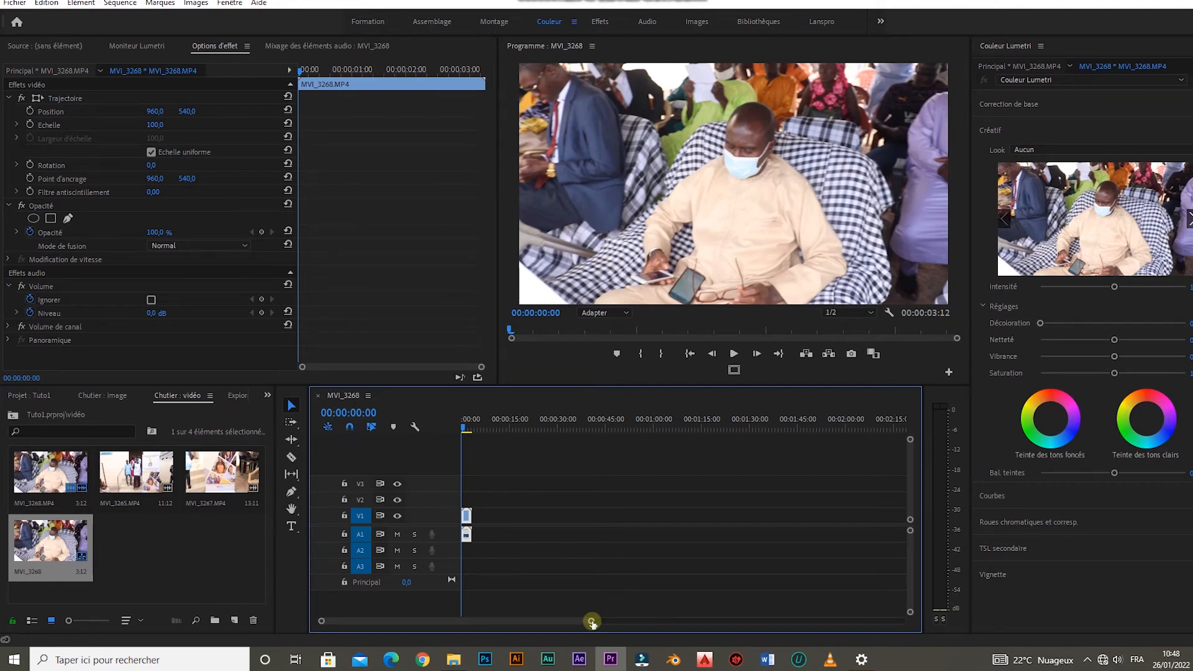
drag(591, 624, 553, 620)
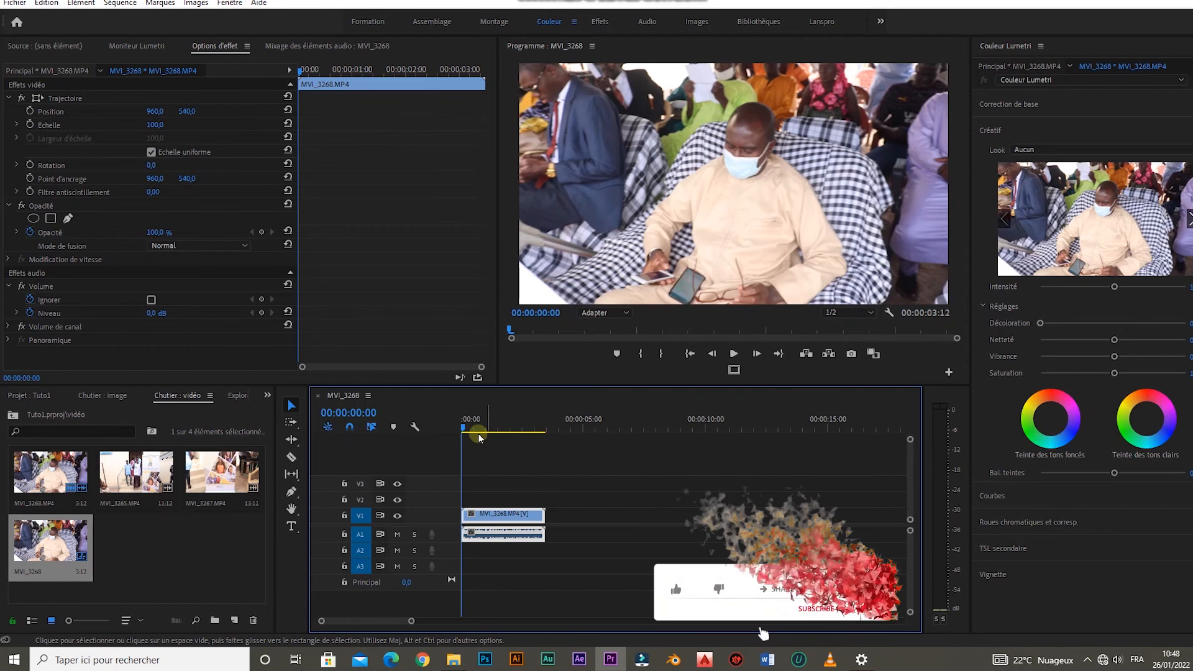
drag(465, 429, 483, 429)
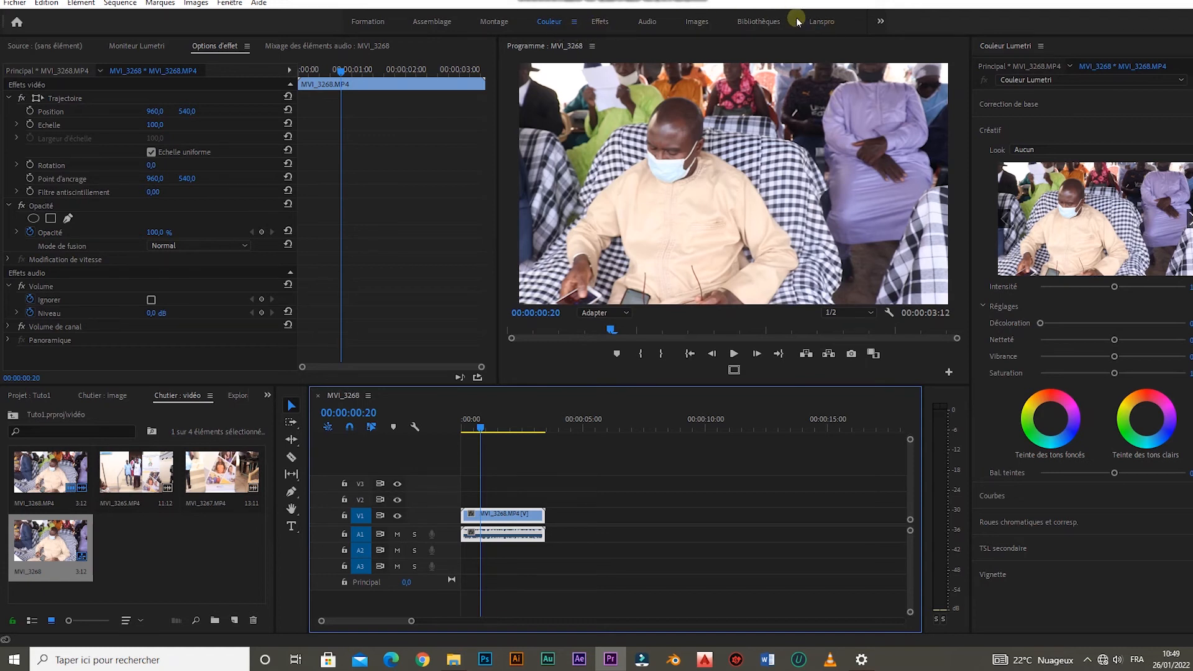
Switch to the Lanspro workspace, after briefly browsing workspaces and Couleur, with the timeline focused.
click(837, 23)
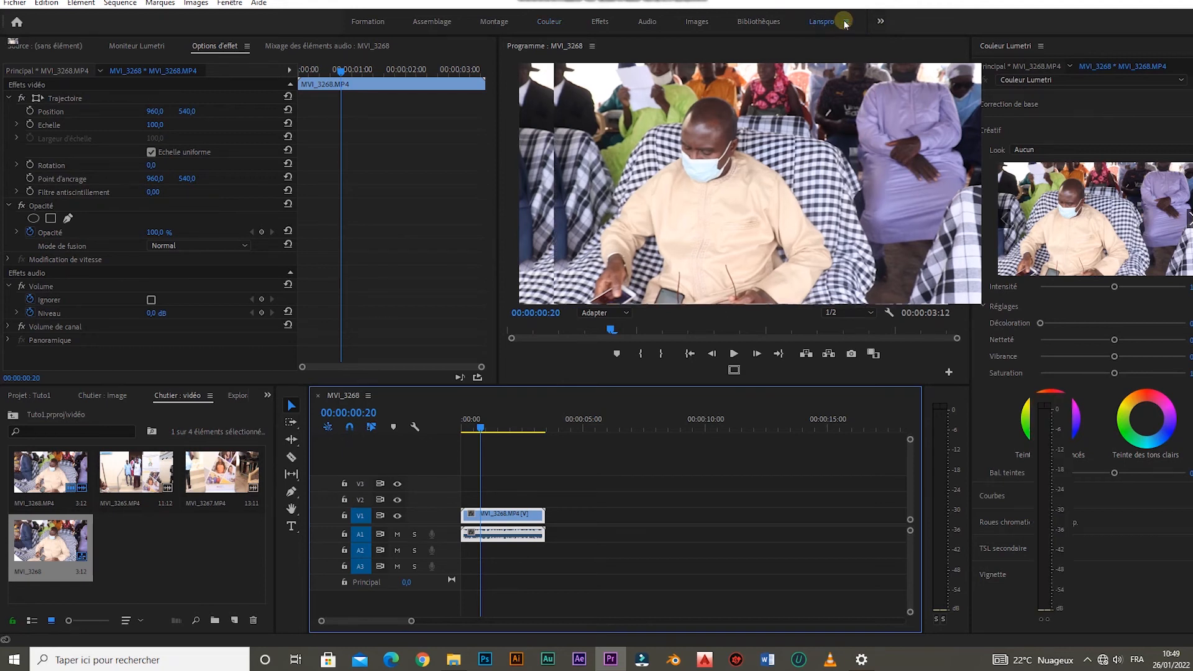
click(845, 23)
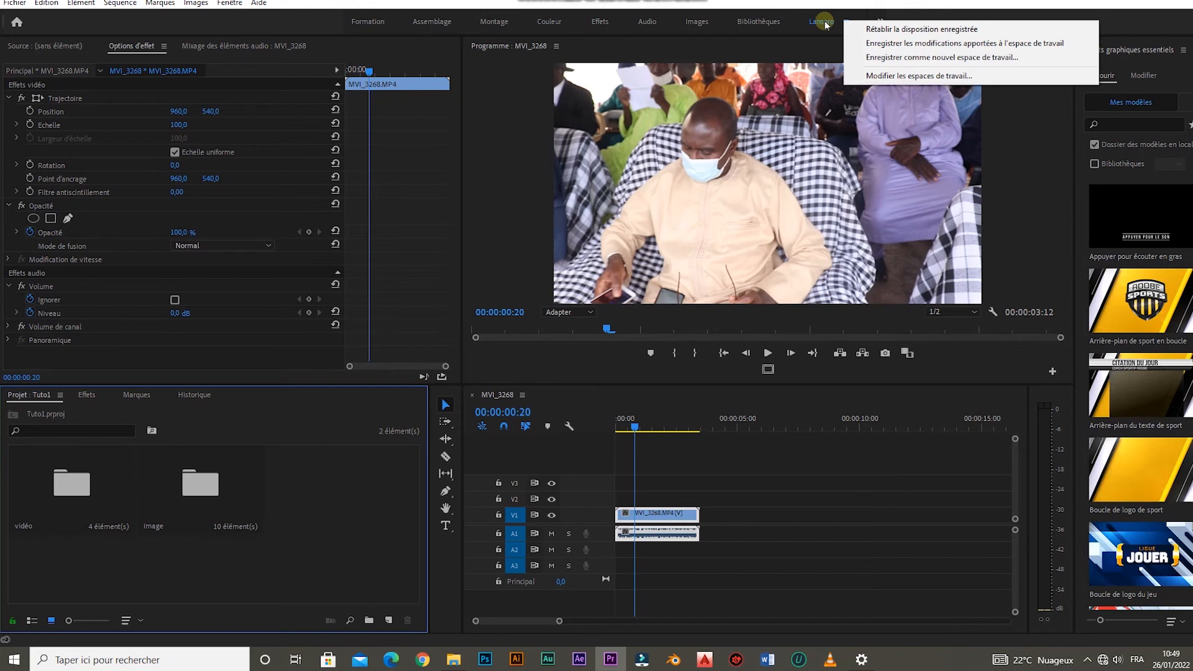
click(881, 18)
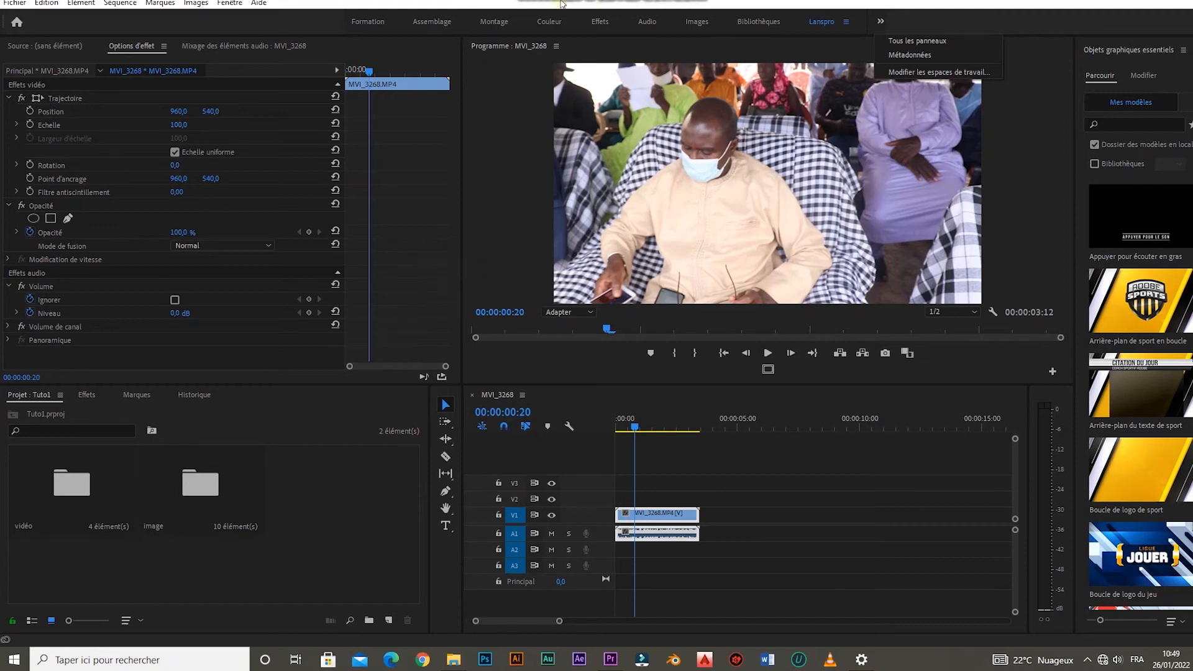
click(554, 23)
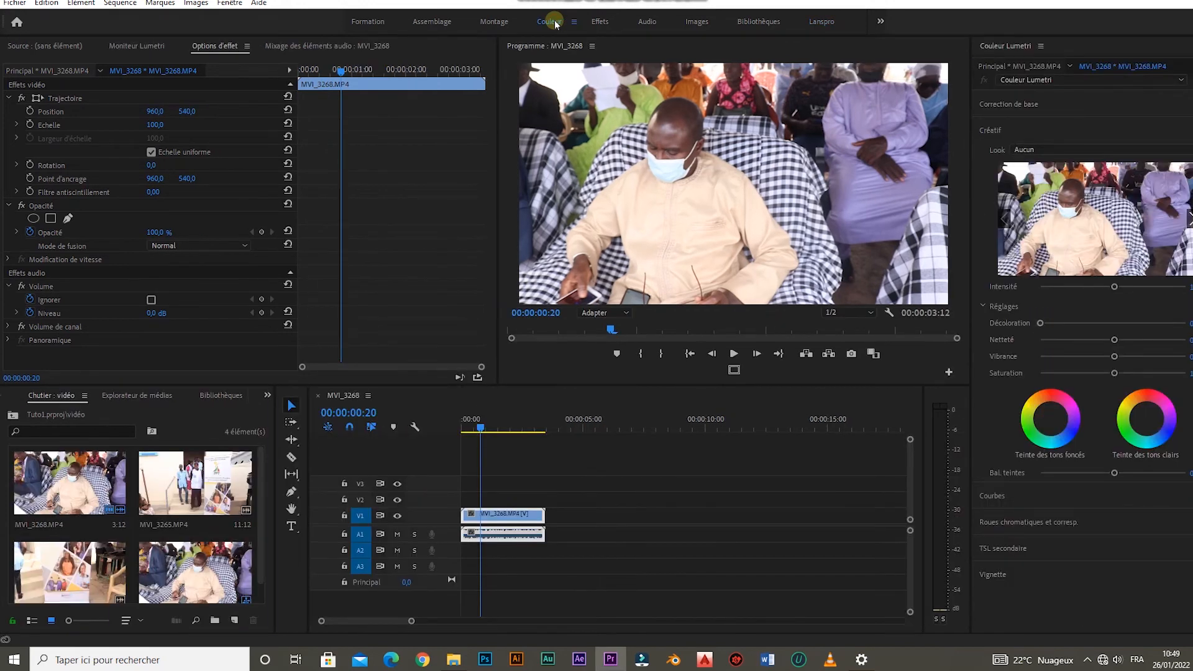
click(812, 22)
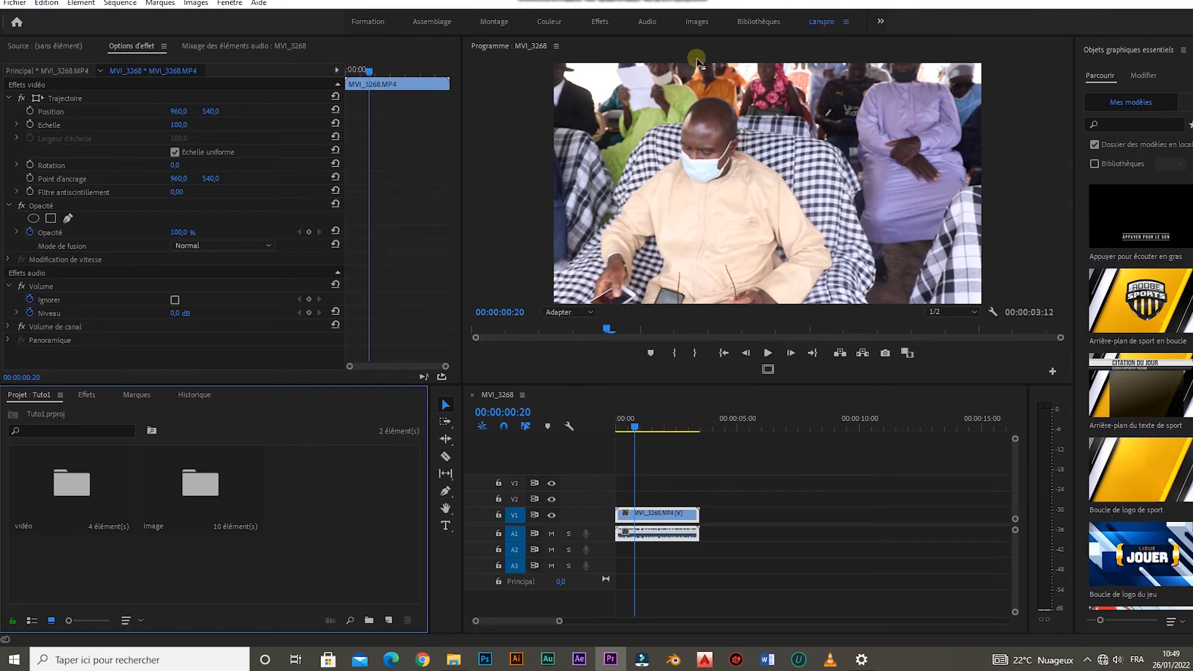
click(625, 483)
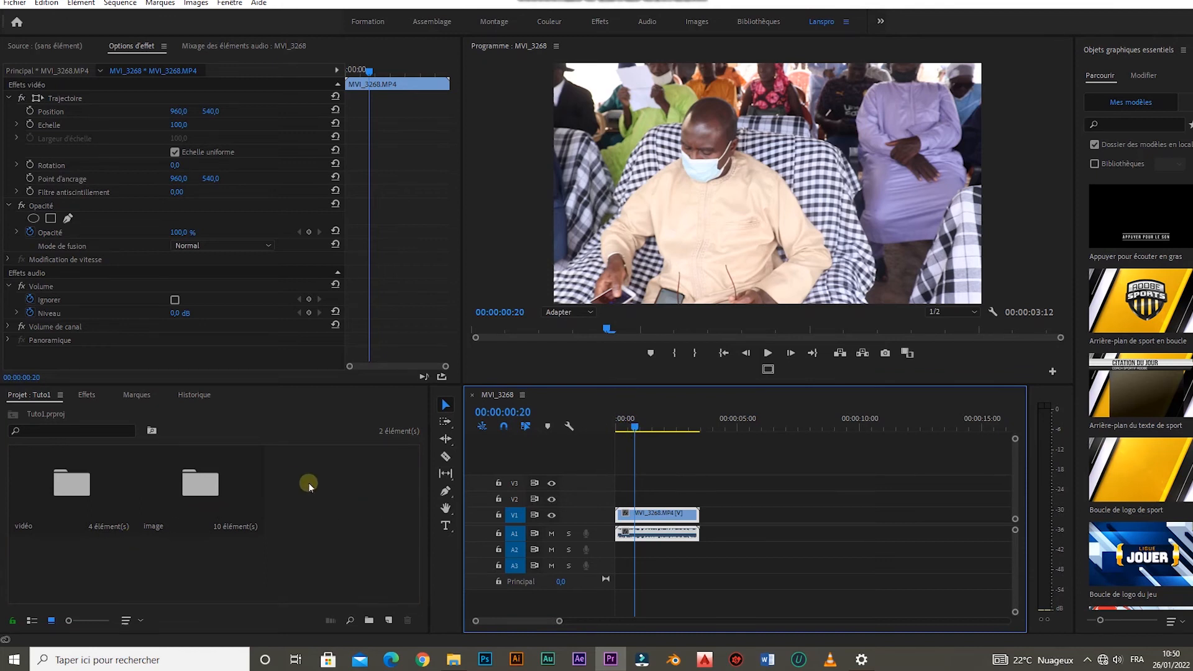
Place the video-call screenshot from the image bin on V1 after MVI_3268 and play the transition.
double_click(202, 495)
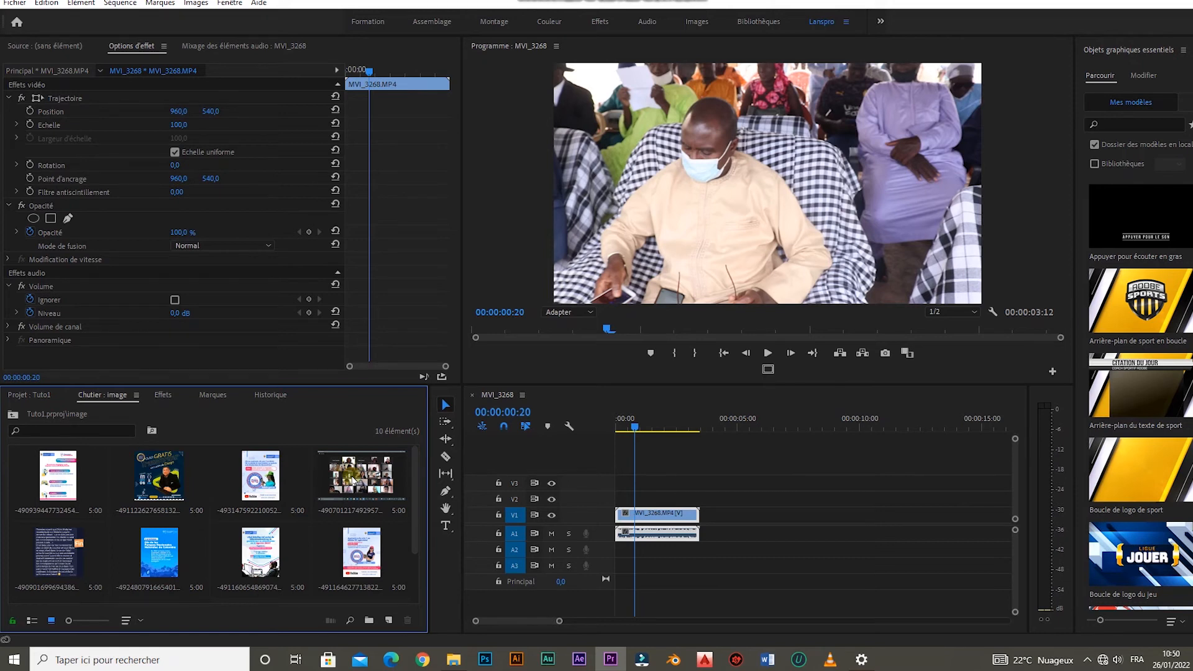
drag(352, 481, 710, 527)
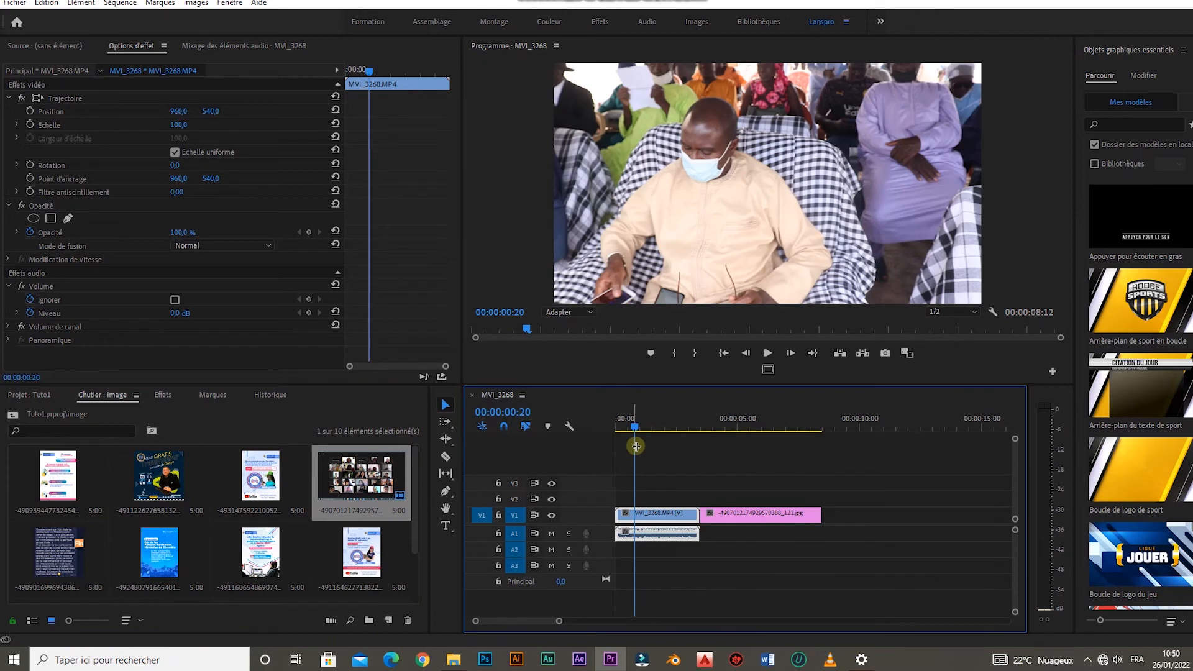
drag(636, 431, 684, 431)
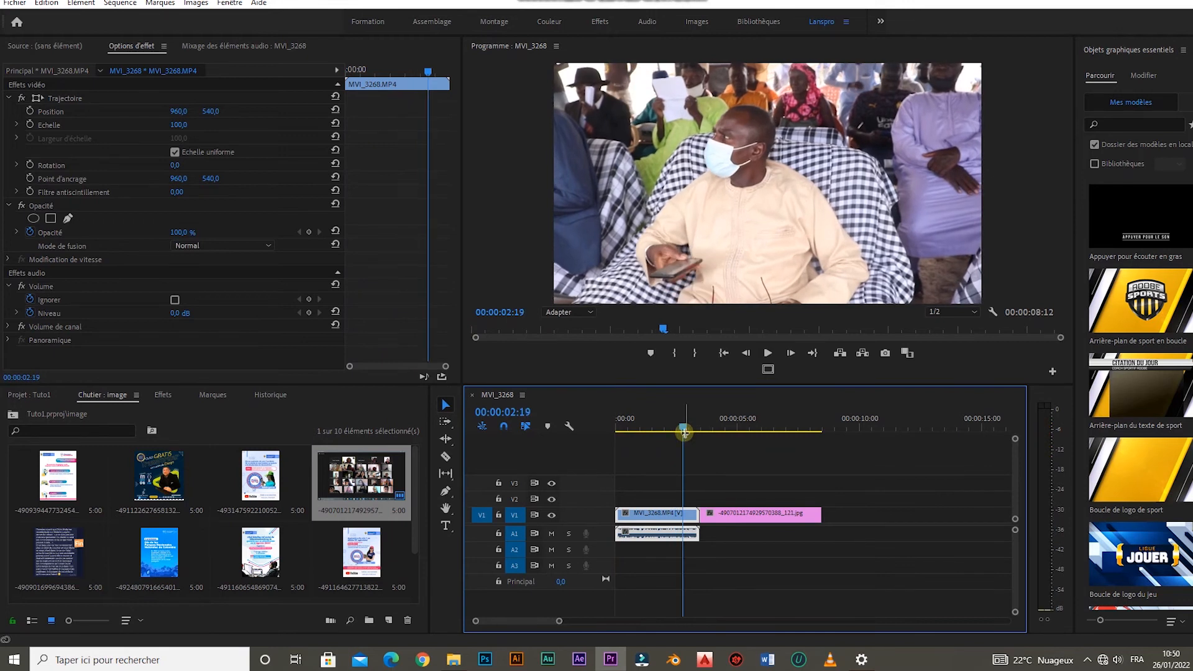
key(space)
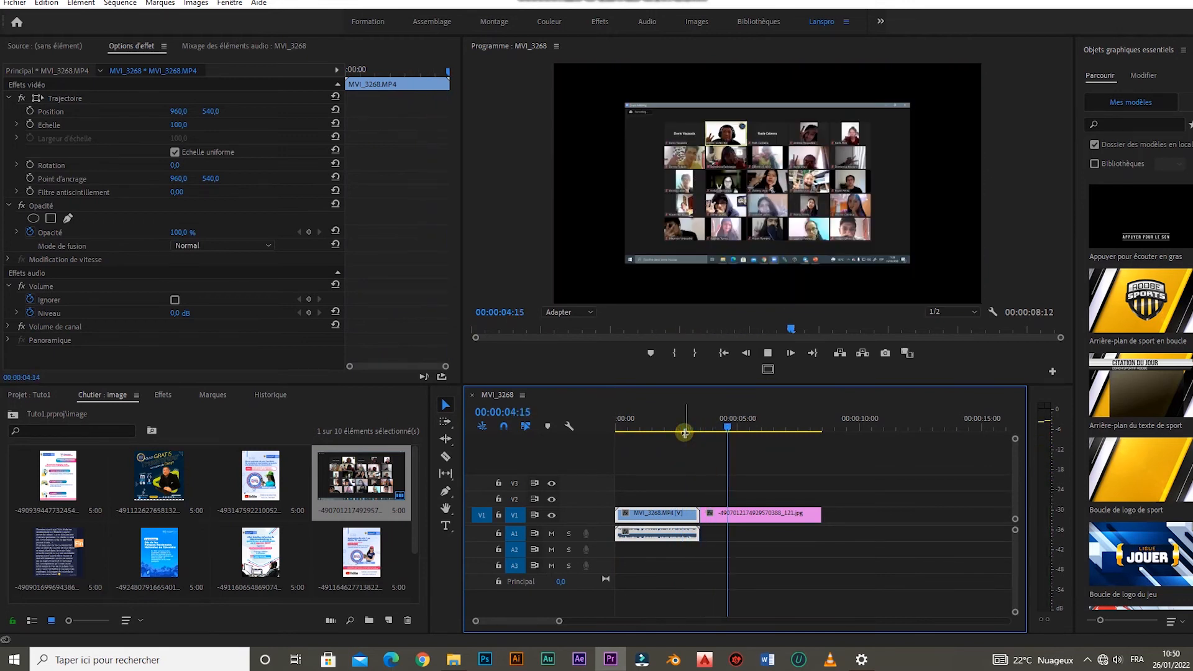
key(space)
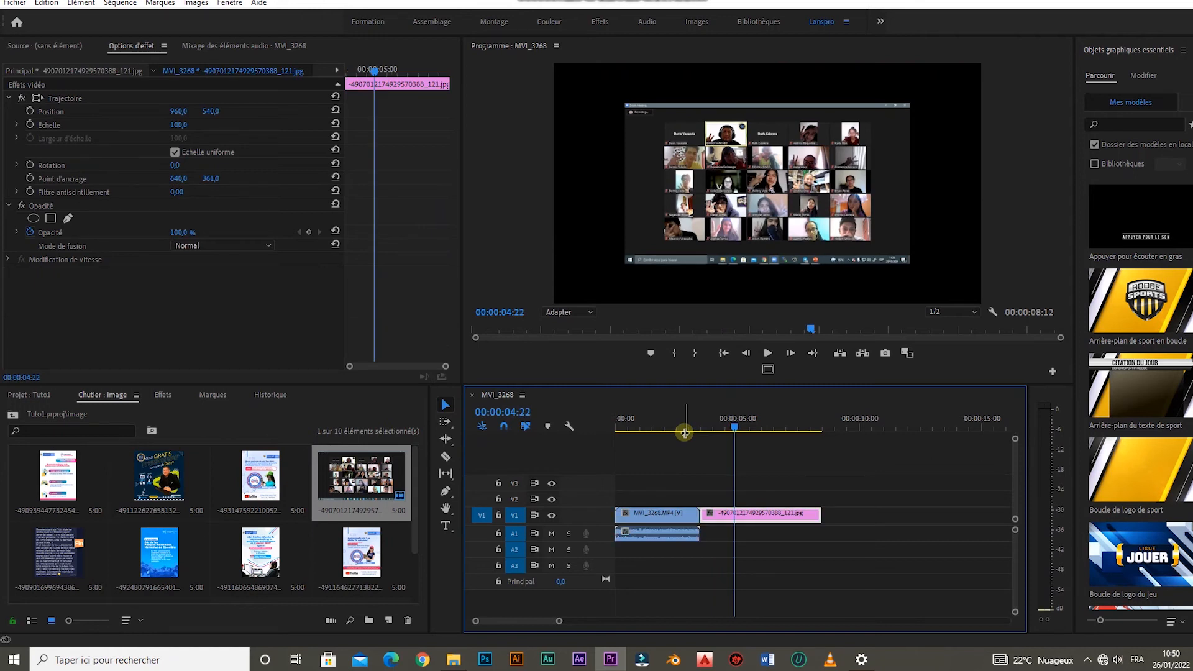
drag(737, 420, 683, 435)
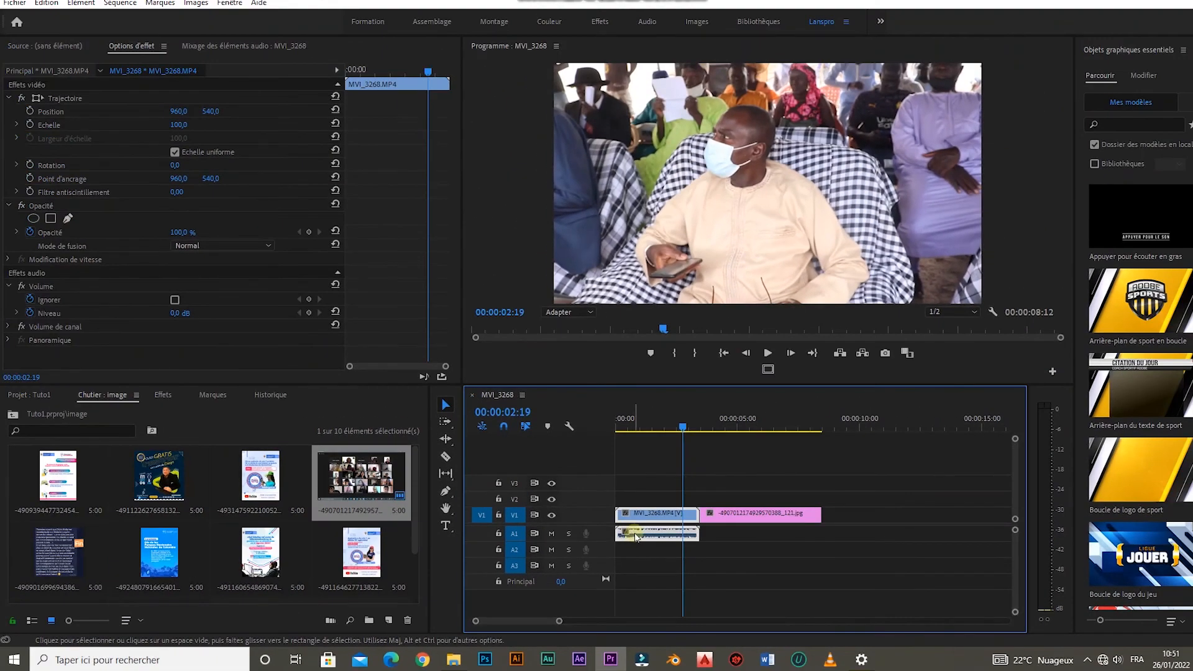
Drag the clip's audio down to create a new track A4, then drag it back toward A1.
drag(636, 535, 639, 592)
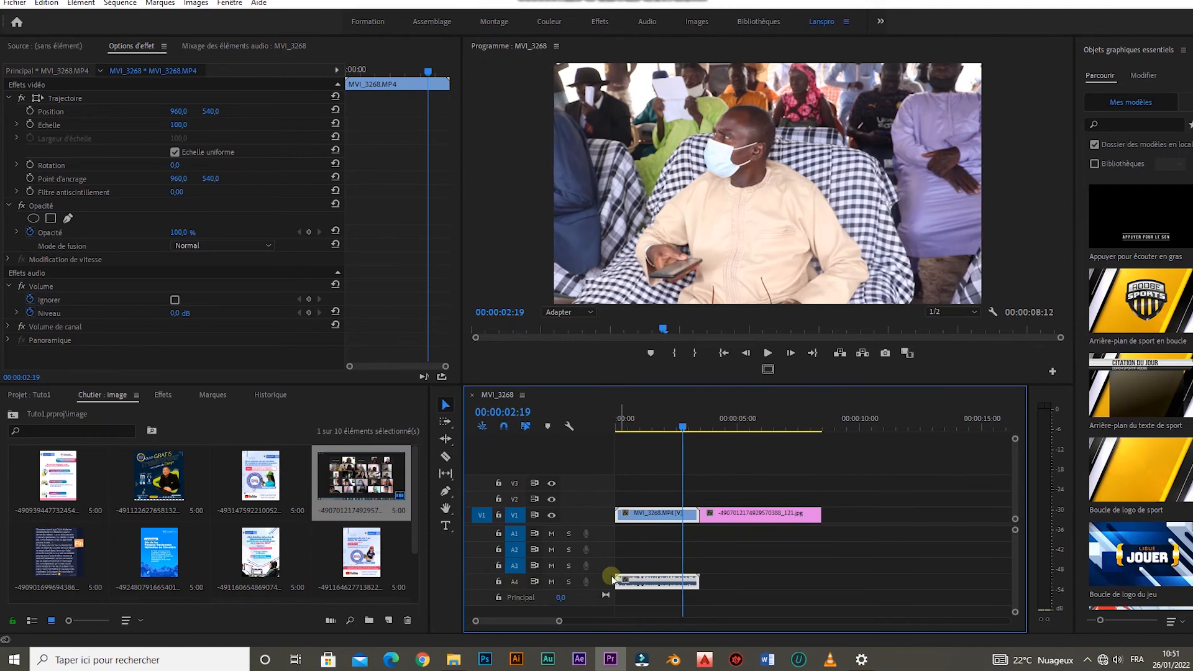
drag(636, 581, 636, 535)
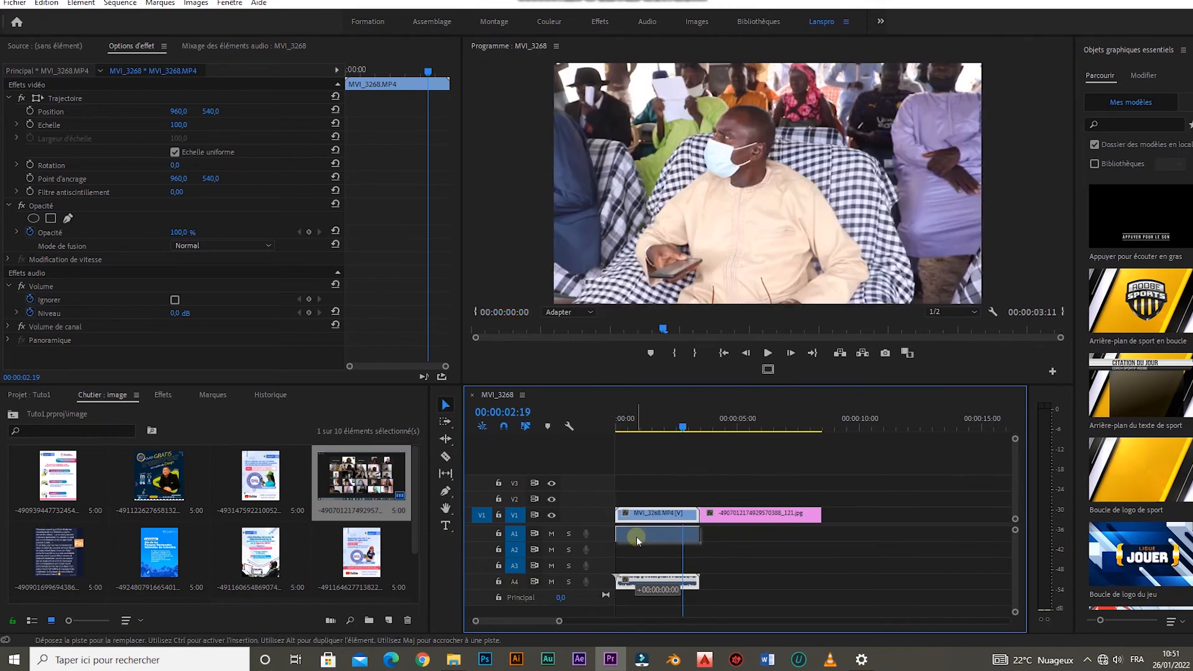